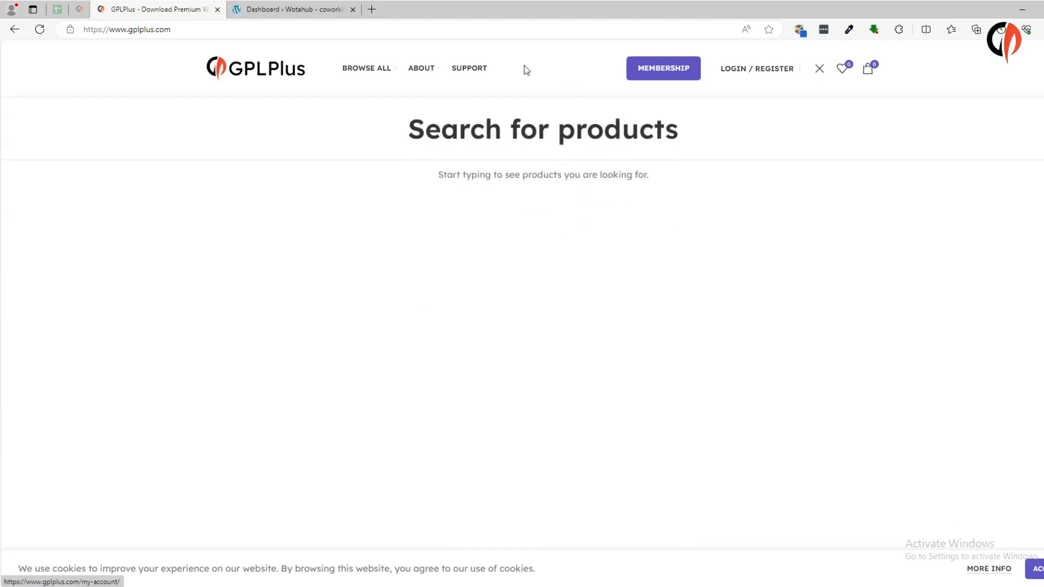
# Search the GPLPlus store for "Consultio" and open the Consultio Consulting Corporate WordPress Theme product page.
pyautogui.write('Consultio')
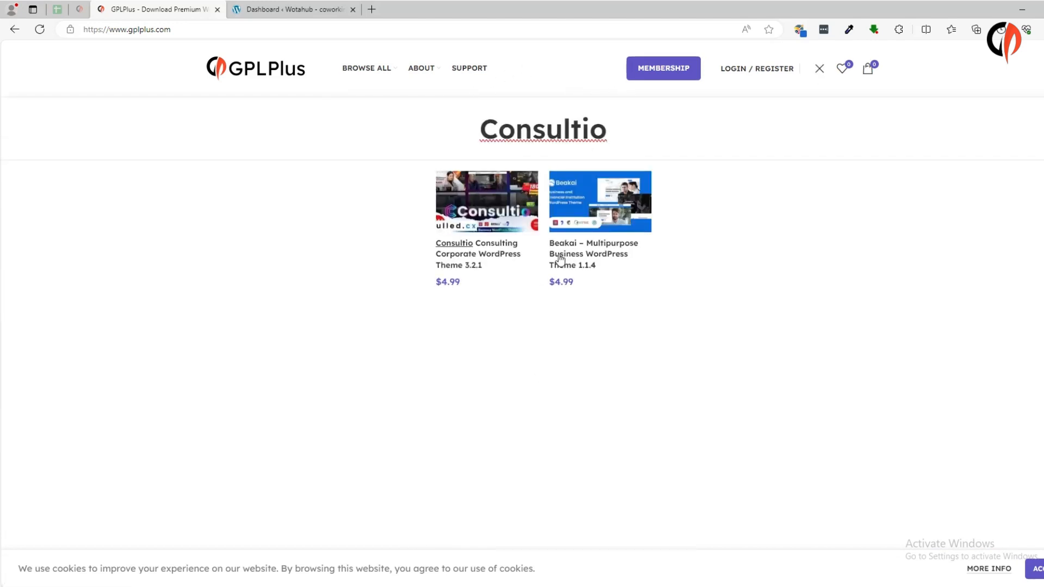
pyautogui.click(496, 218)
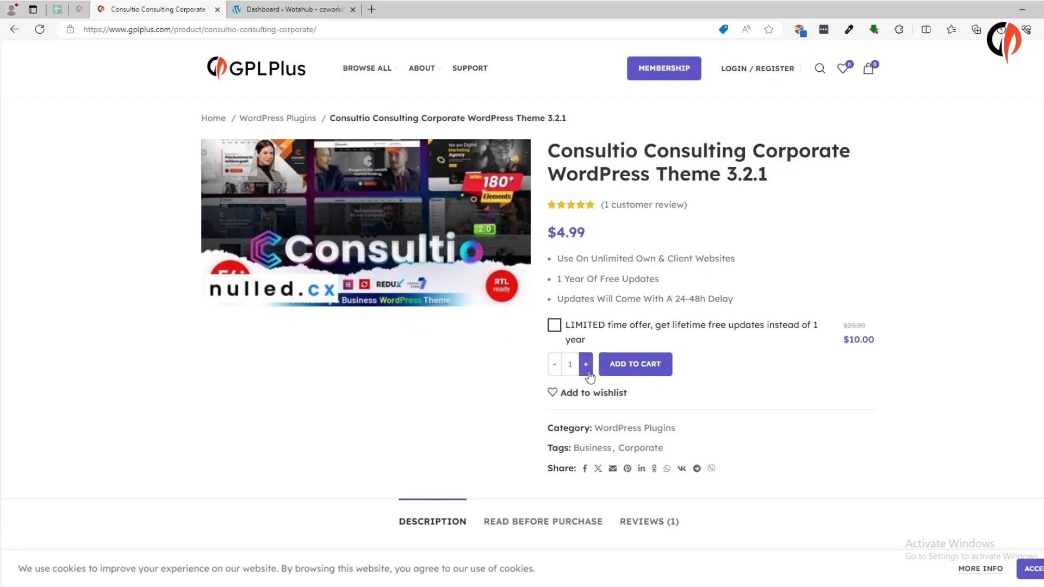
# In File Explorer, extract the BB-consultio-consulting-business-wordpress-3.2.1 archive on the Desktop into a folder of the same name.
pyautogui.click(491, 586)
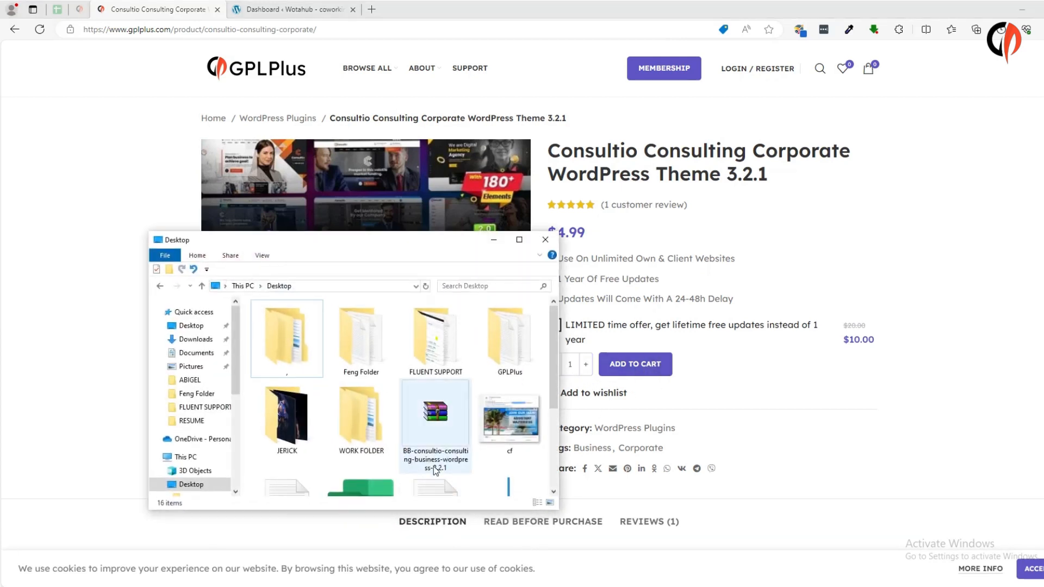
pyautogui.click(446, 421)
pyautogui.rightClick(446, 421)
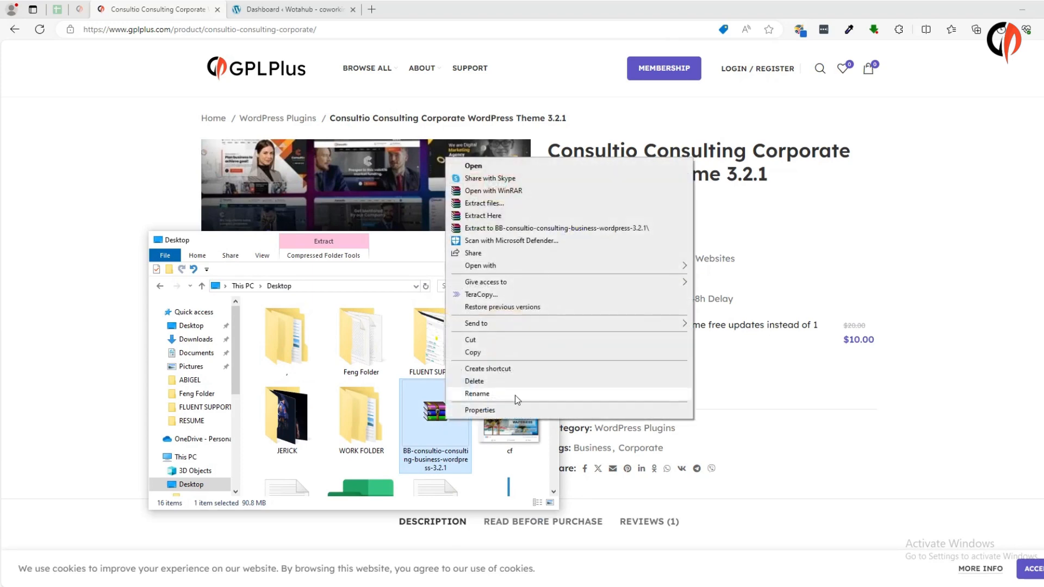
pyautogui.click(483, 204)
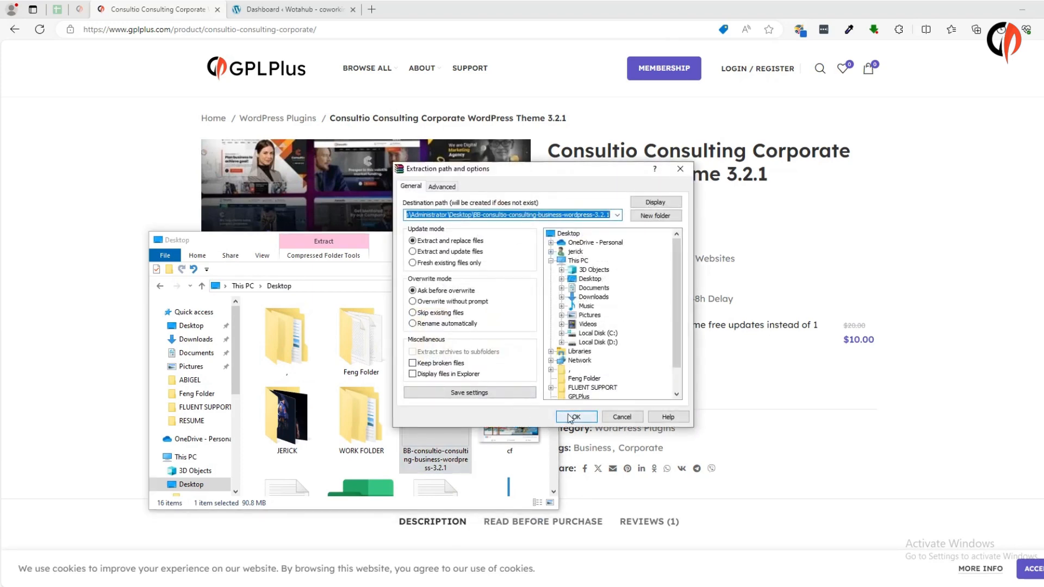
pyautogui.click(570, 418)
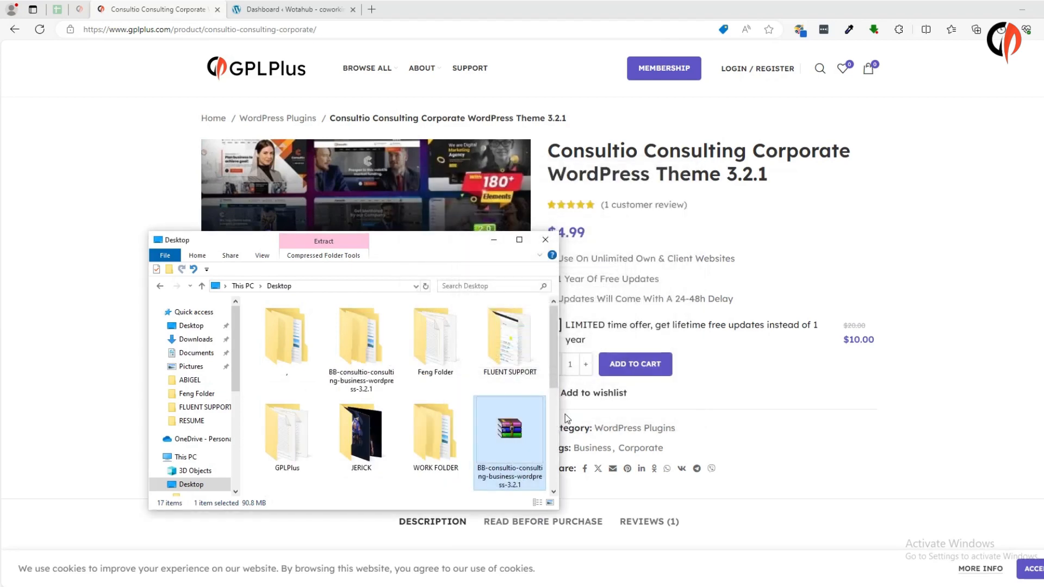
# Browse the extracted package through Consultio_FullPackage to the contents of its Theme Install folder.
pyautogui.doubleClick(350, 362)
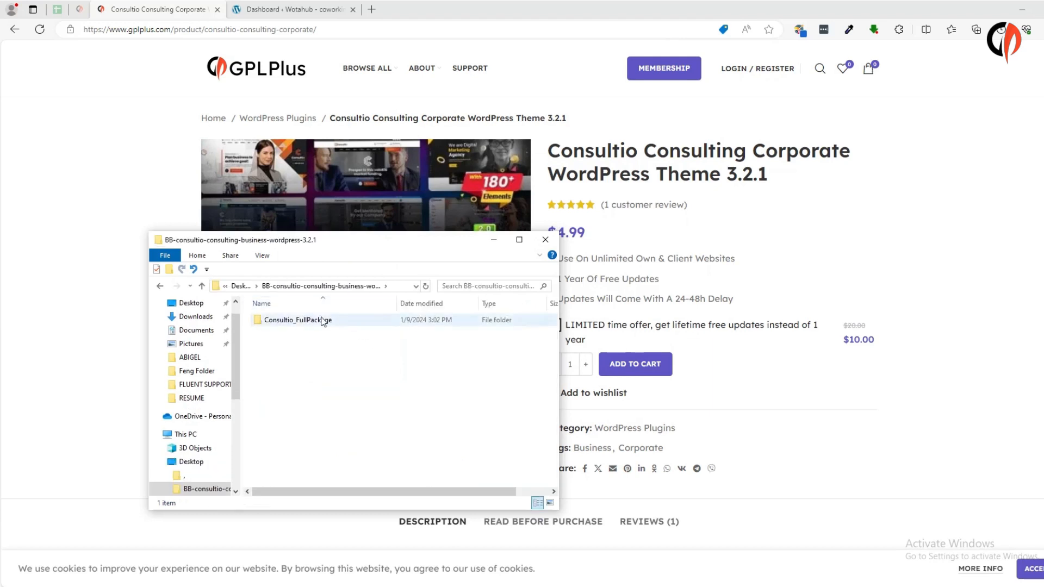
pyautogui.doubleClick(325, 324)
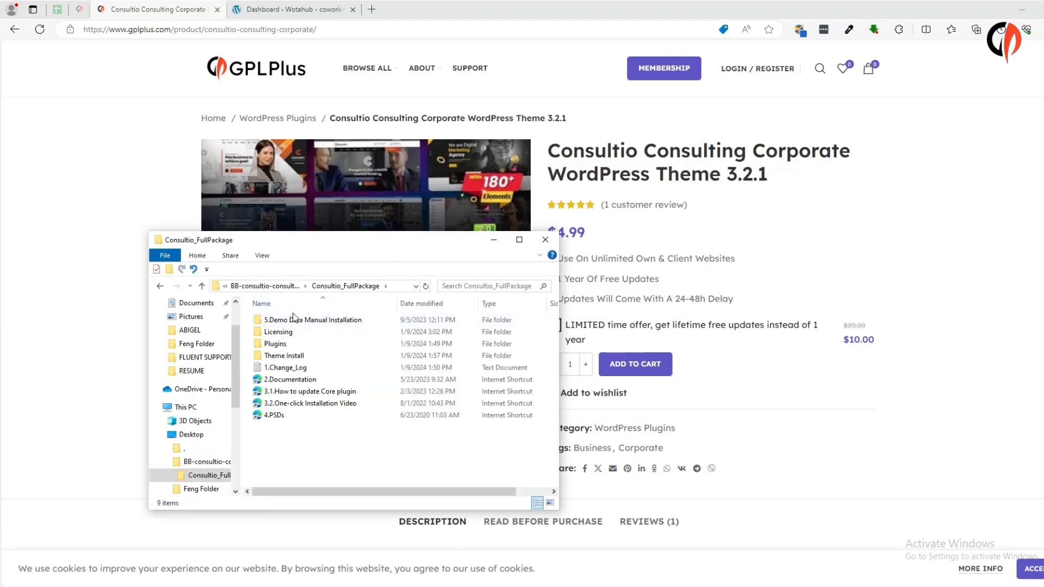
pyautogui.doubleClick(294, 355)
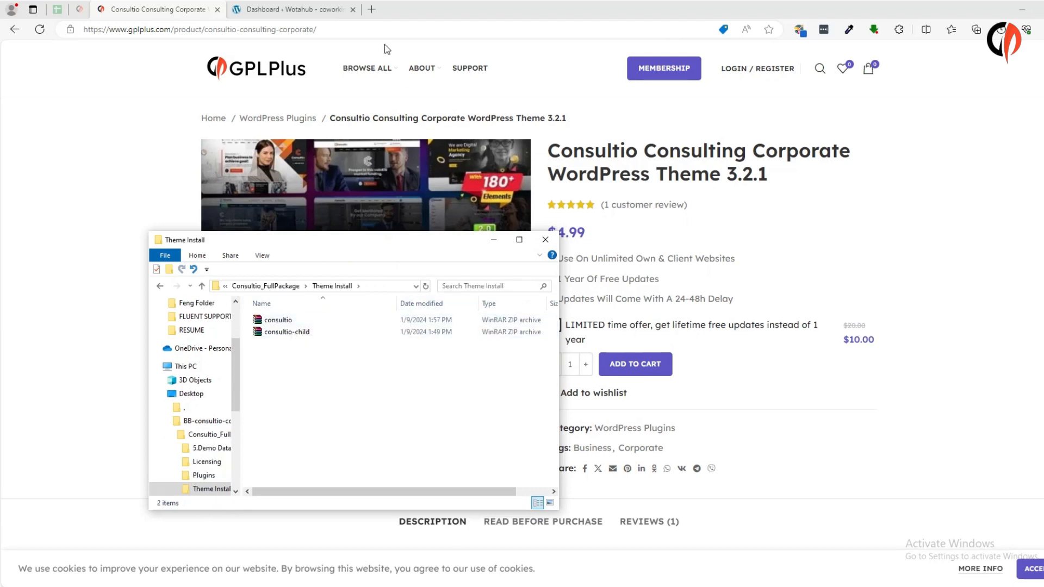
# Switch to the WordPress dashboard in the browser and open the upload form for adding a new theme.
pyautogui.click(303, 13)
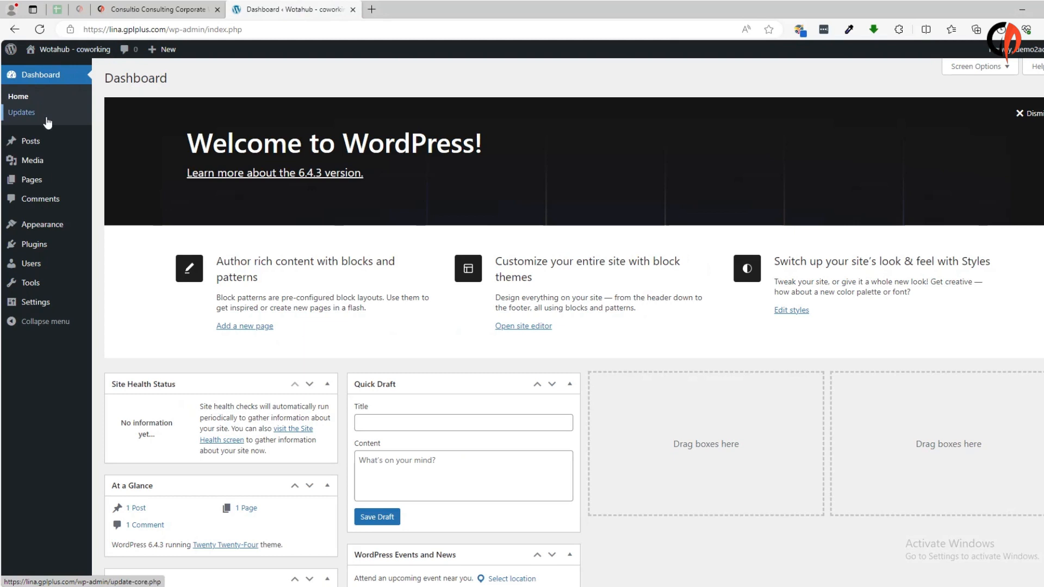
pyautogui.moveTo(26, 232)
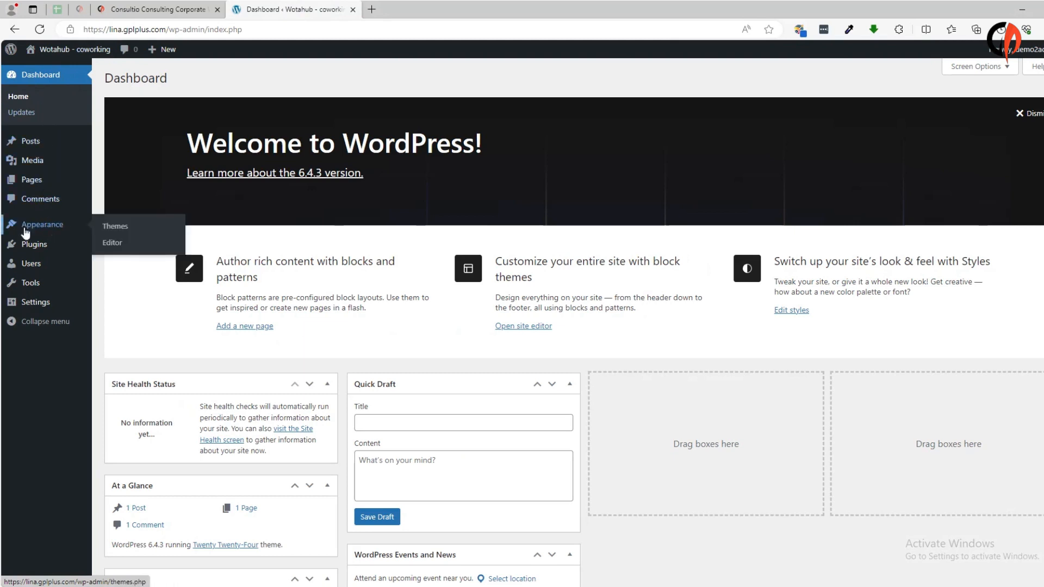
pyautogui.click(124, 231)
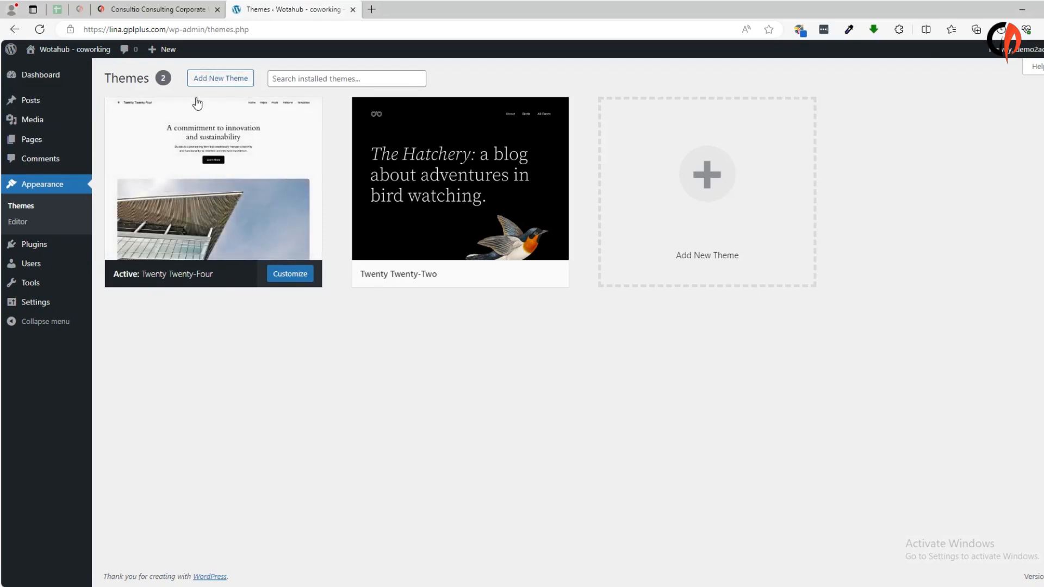
pyautogui.click(224, 78)
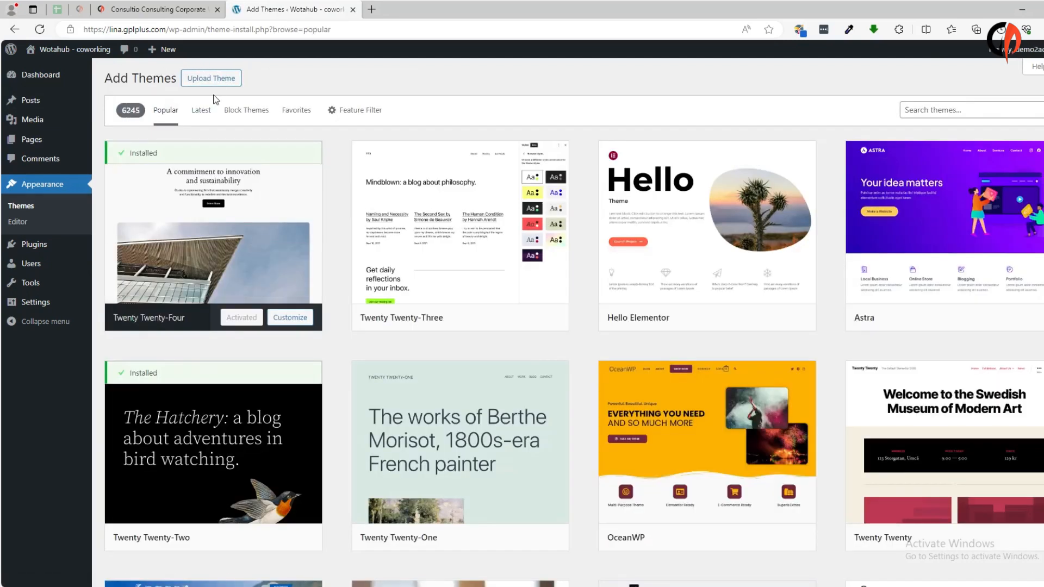
pyautogui.click(218, 80)
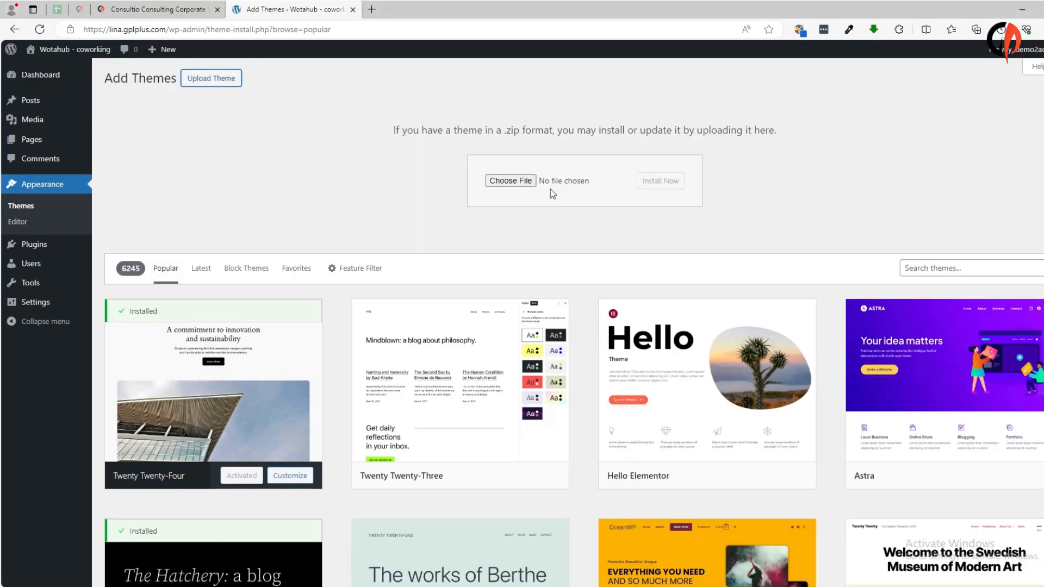
# Upload consultio.zip from the extracted package's Theme Install folder, then install and activate the theme.
pyautogui.click(512, 181)
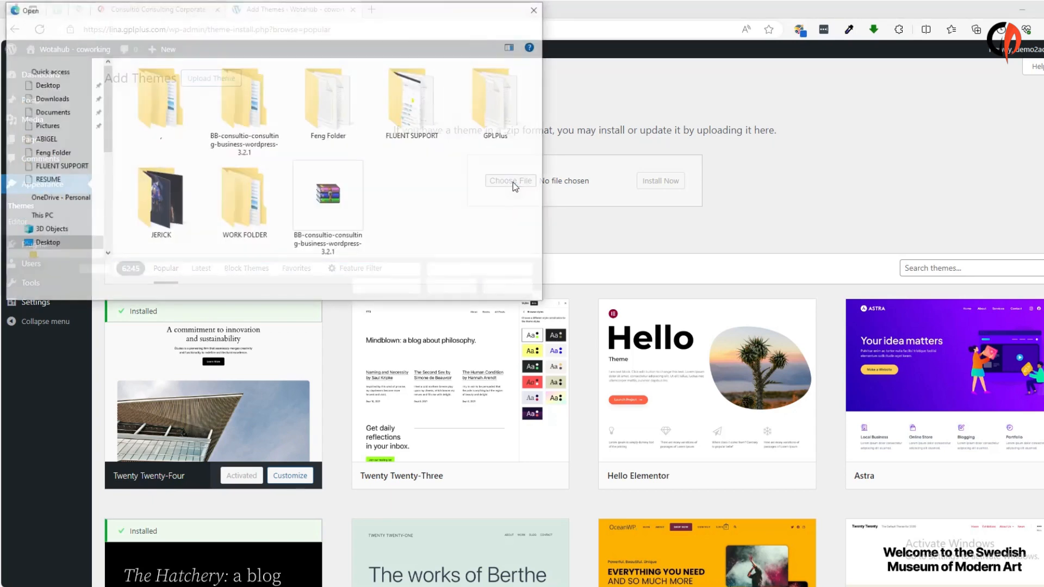
pyautogui.doubleClick(253, 106)
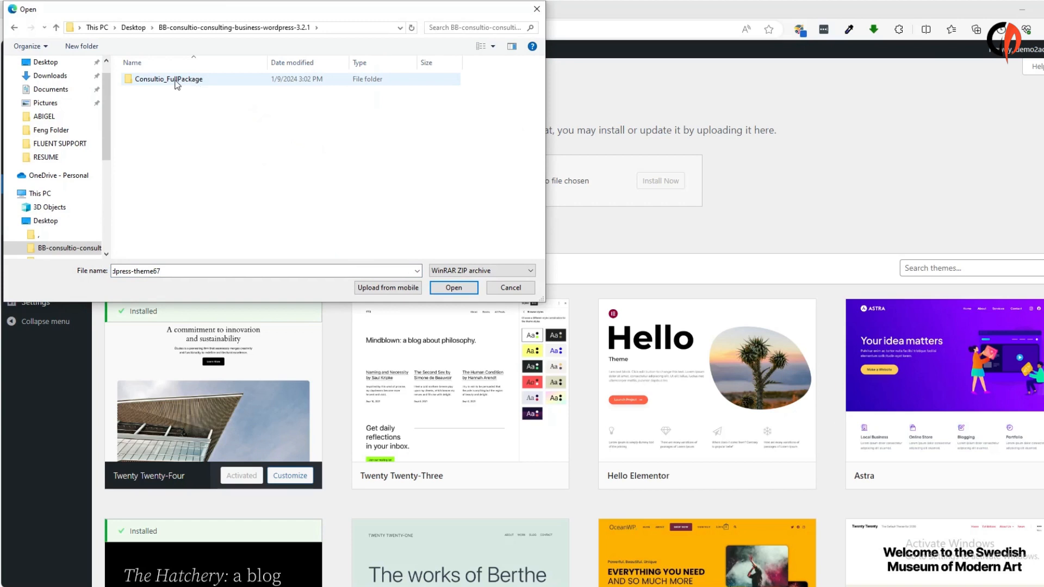
pyautogui.doubleClick(177, 80)
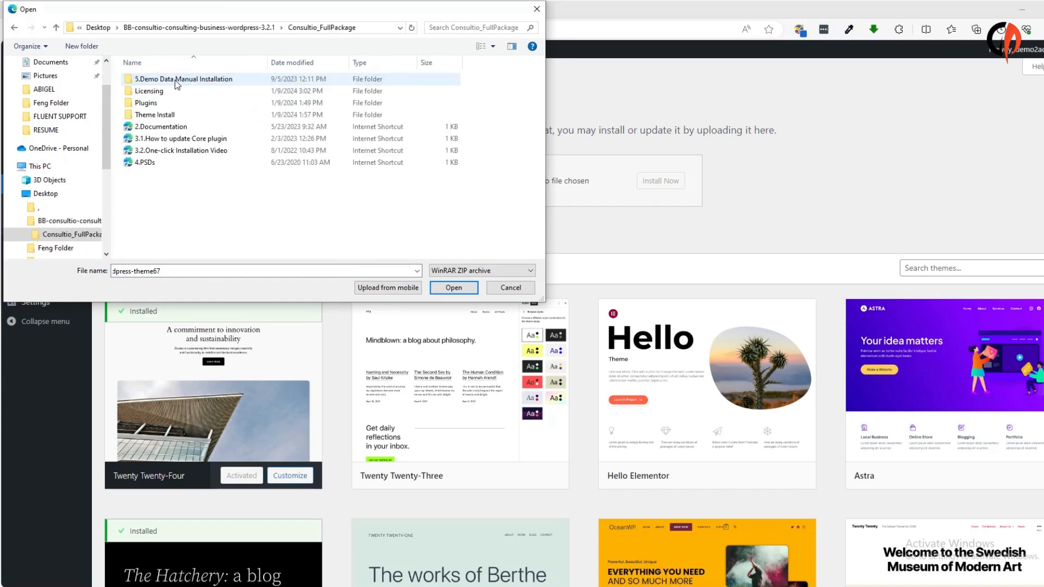
pyautogui.doubleClick(164, 117)
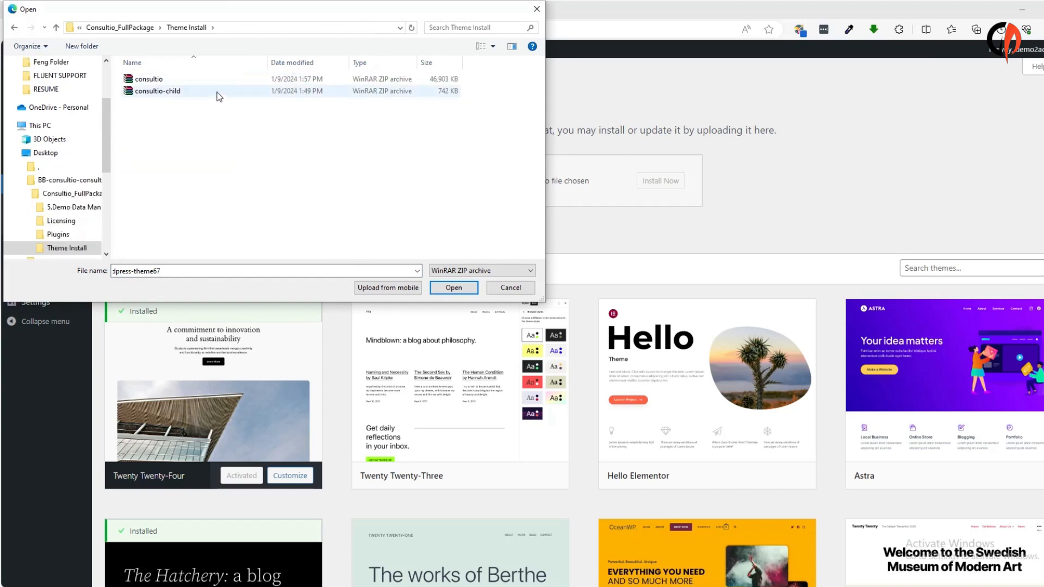
pyautogui.click(171, 84)
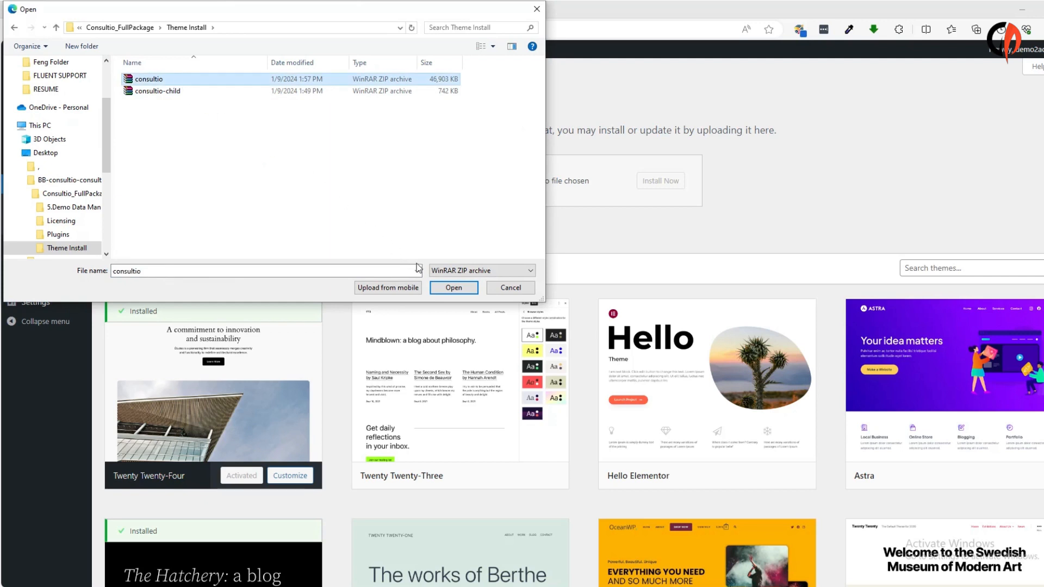
pyautogui.click(451, 288)
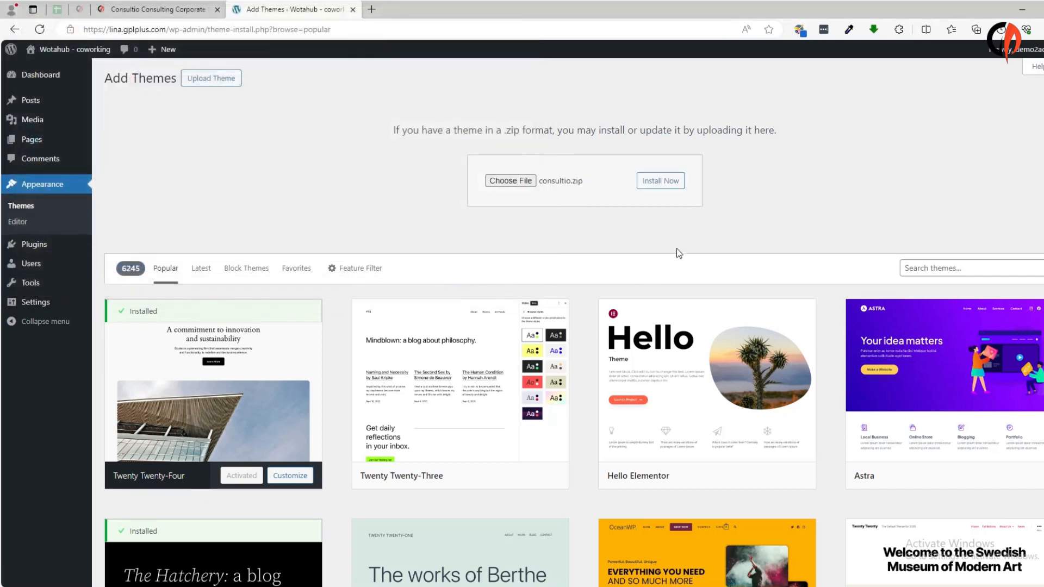
pyautogui.click(669, 185)
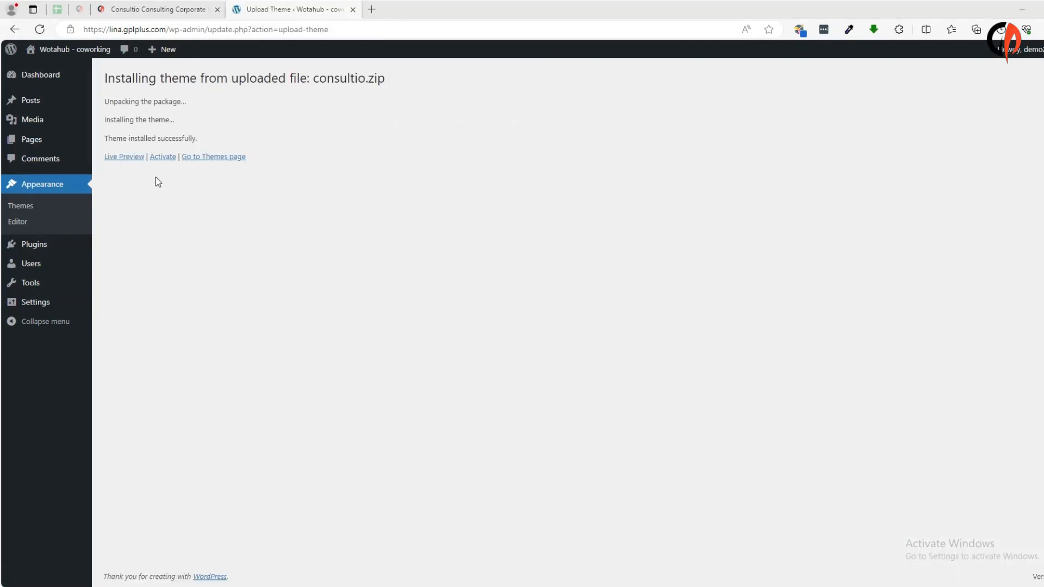
pyautogui.click(168, 157)
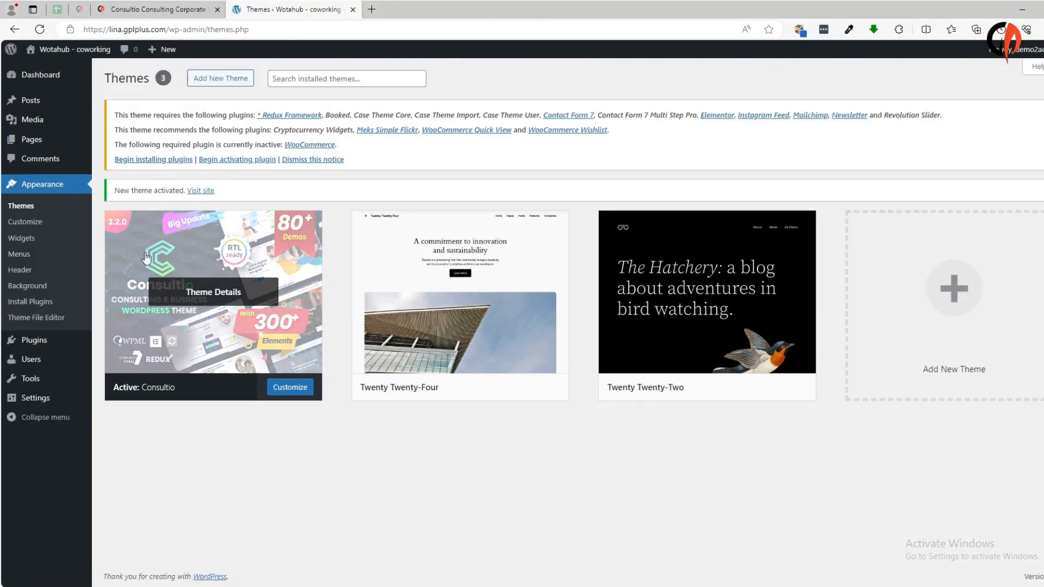
# Bulk-install all the required and recommended plugins listed for the Consultio theme.
pyautogui.click(155, 160)
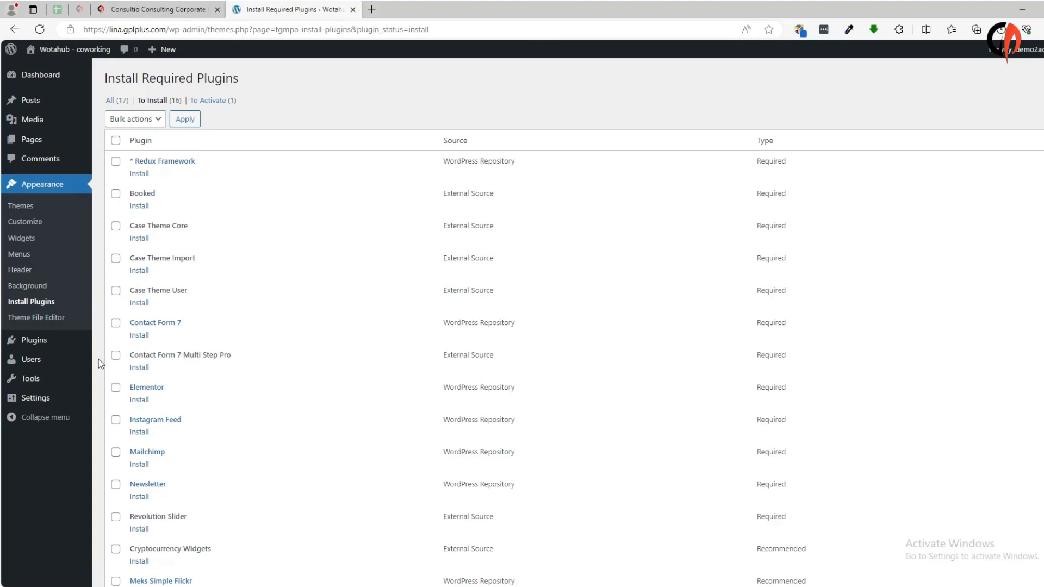
pyautogui.scroll(-2, 107, 376)
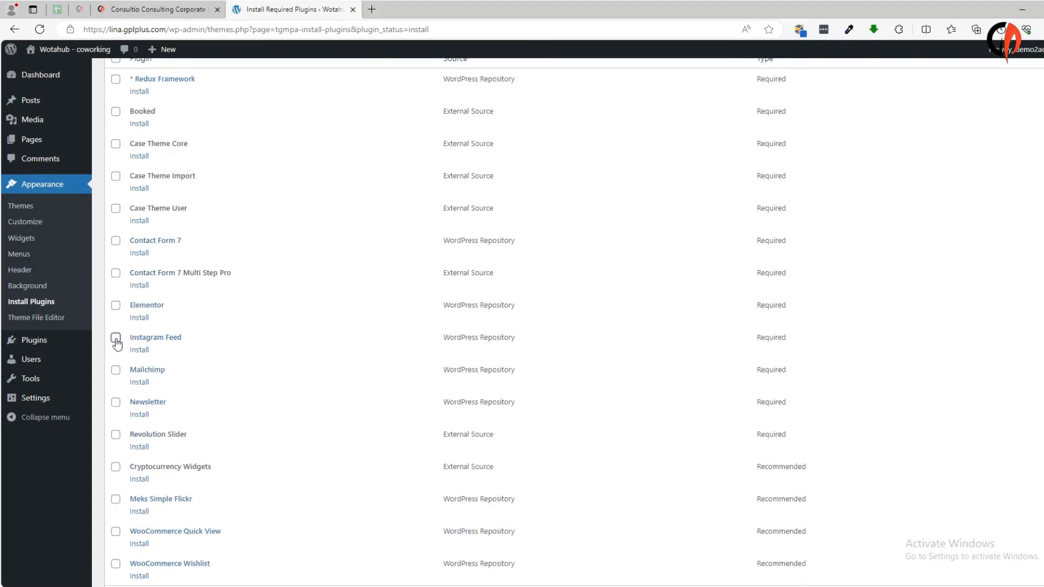
pyautogui.scroll(-2, 101, 381)
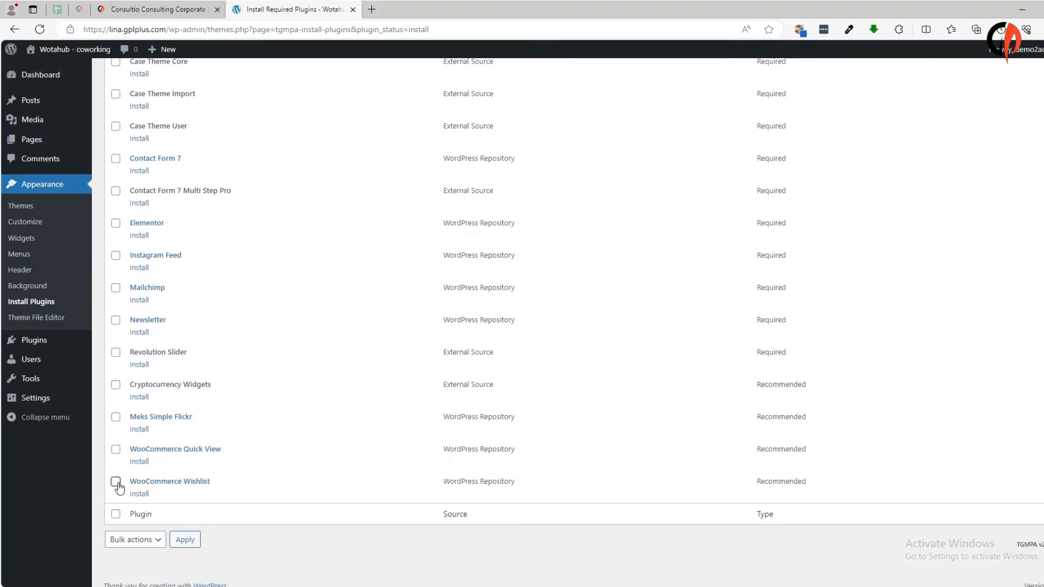
pyautogui.click(116, 514)
pyautogui.scroll(4, 310, 380)
pyautogui.click(148, 120)
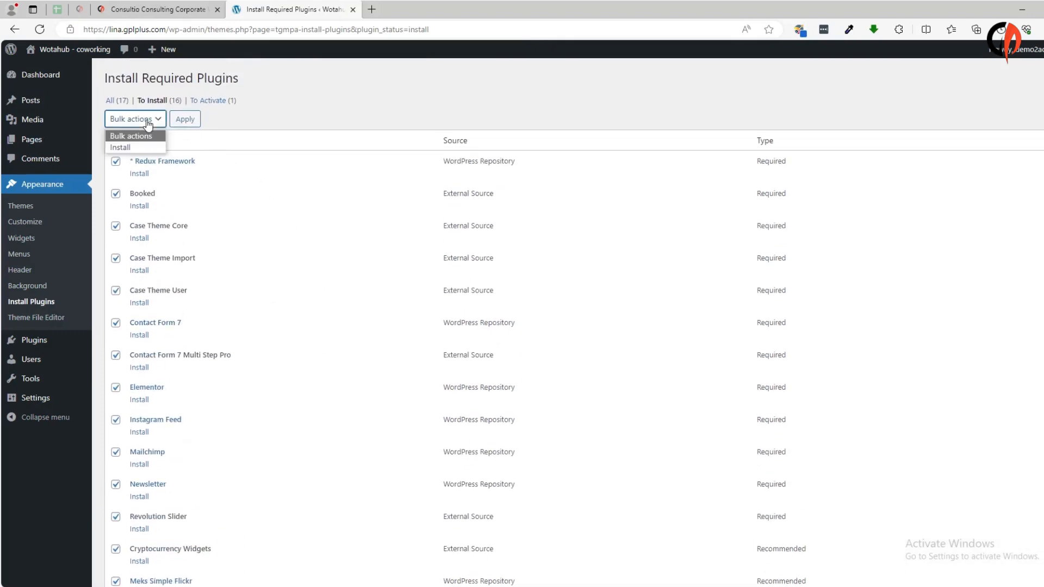
pyautogui.click(127, 148)
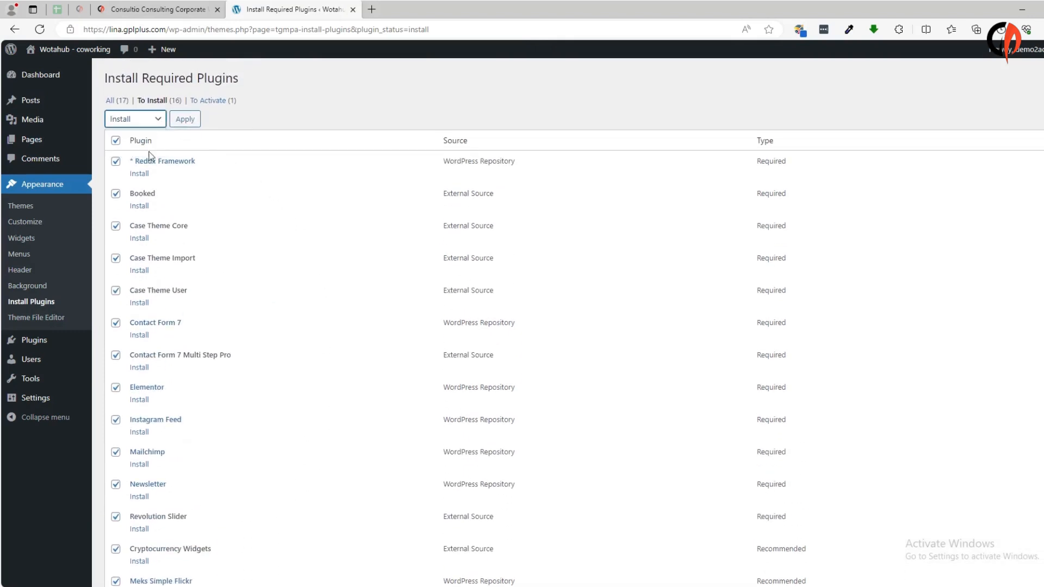
pyautogui.click(185, 119)
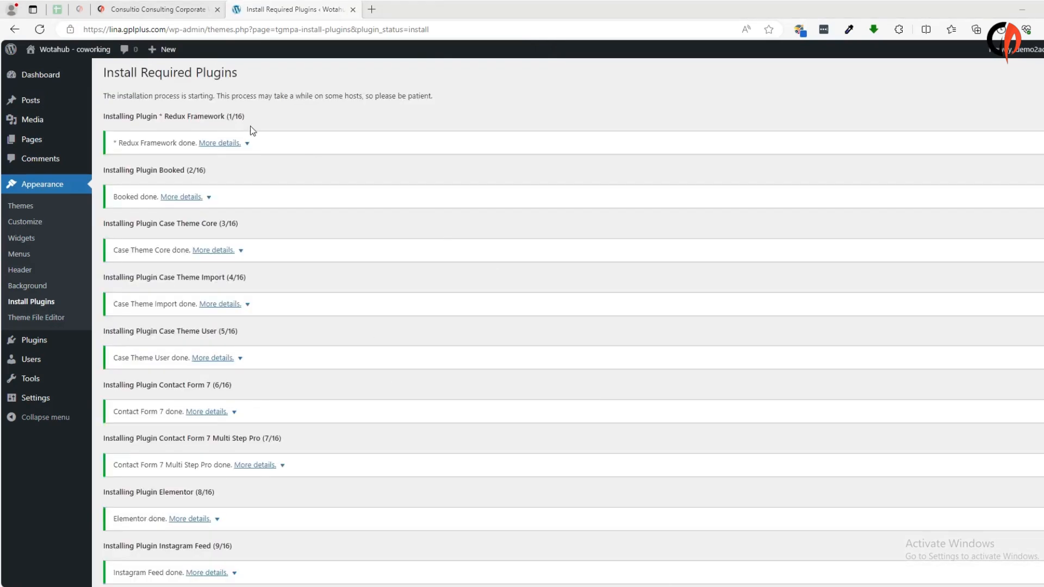
# Return to the required plugins installer and bulk-activate all the installed Consultio plugins.
pyautogui.scroll(-8, 140, 189)
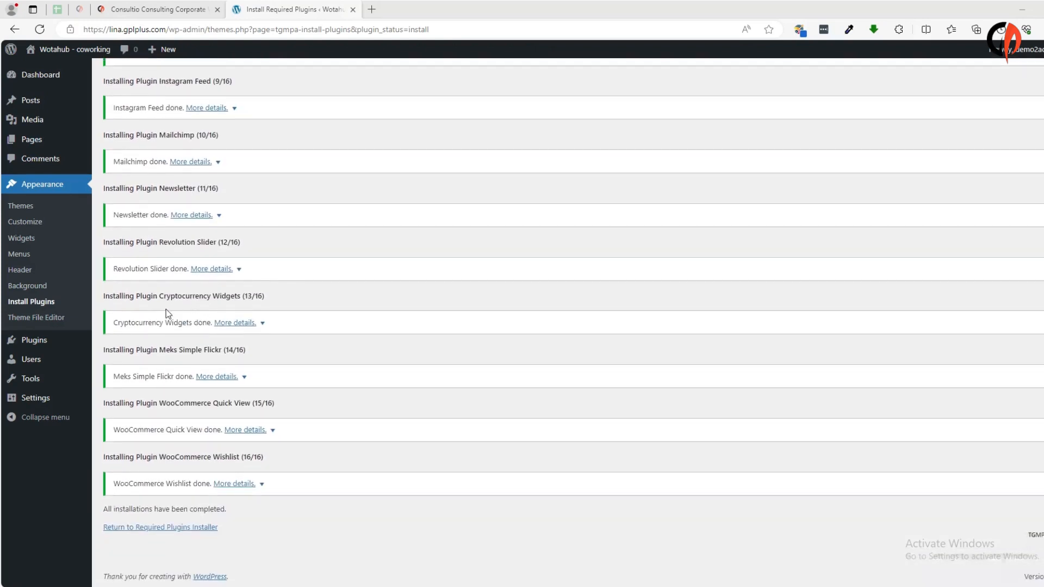
pyautogui.click(165, 528)
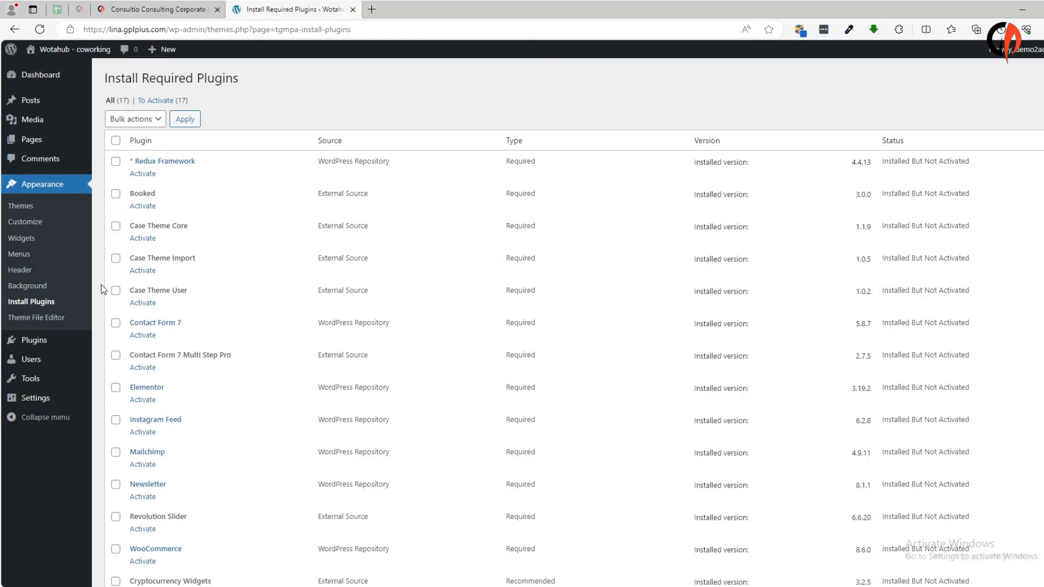
pyautogui.scroll(-2, 103, 307)
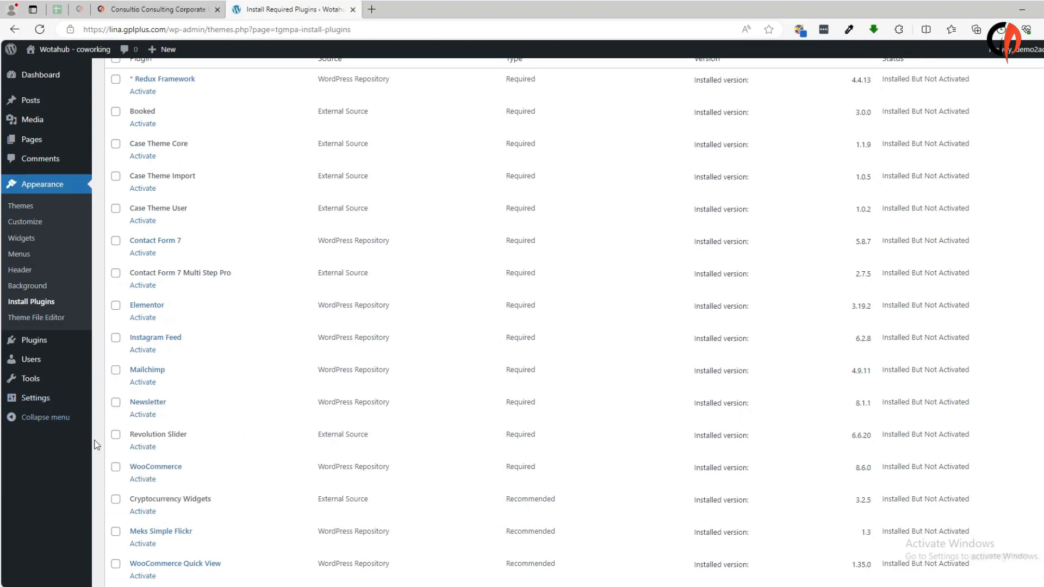
pyautogui.scroll(-2, 112, 435)
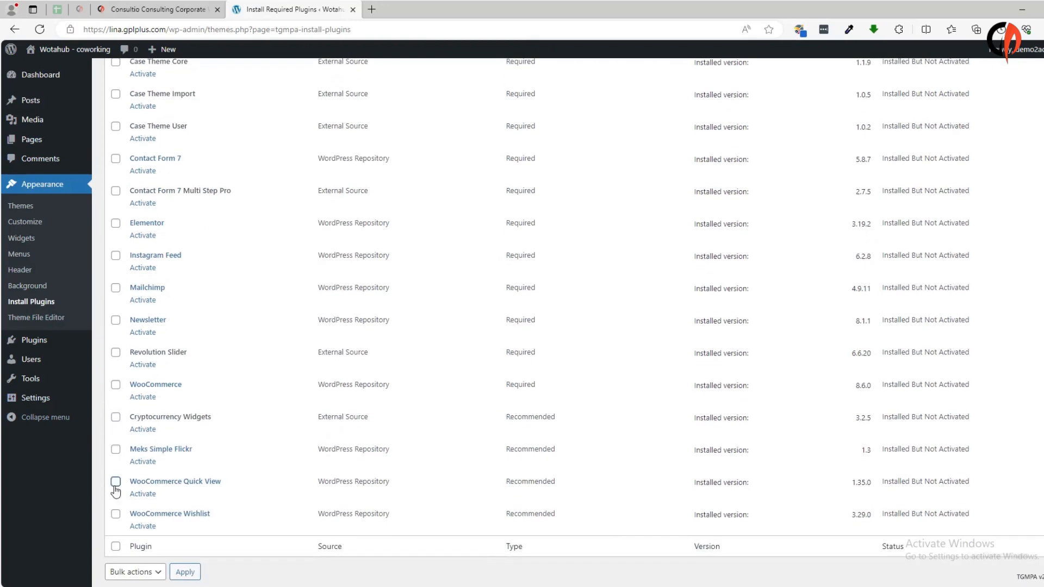
pyautogui.click(115, 546)
pyautogui.scroll(4, 260, 523)
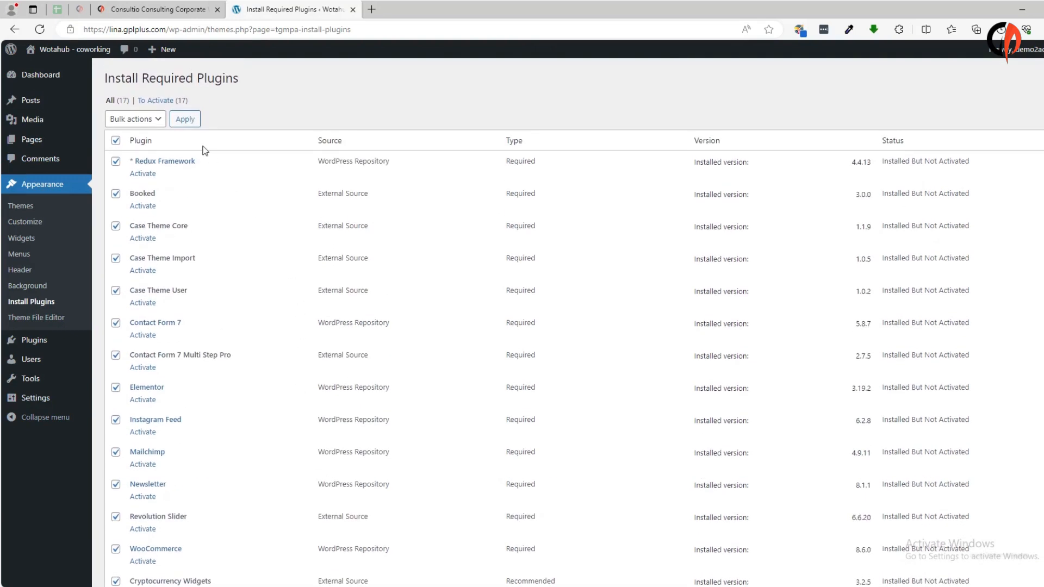
pyautogui.click(138, 122)
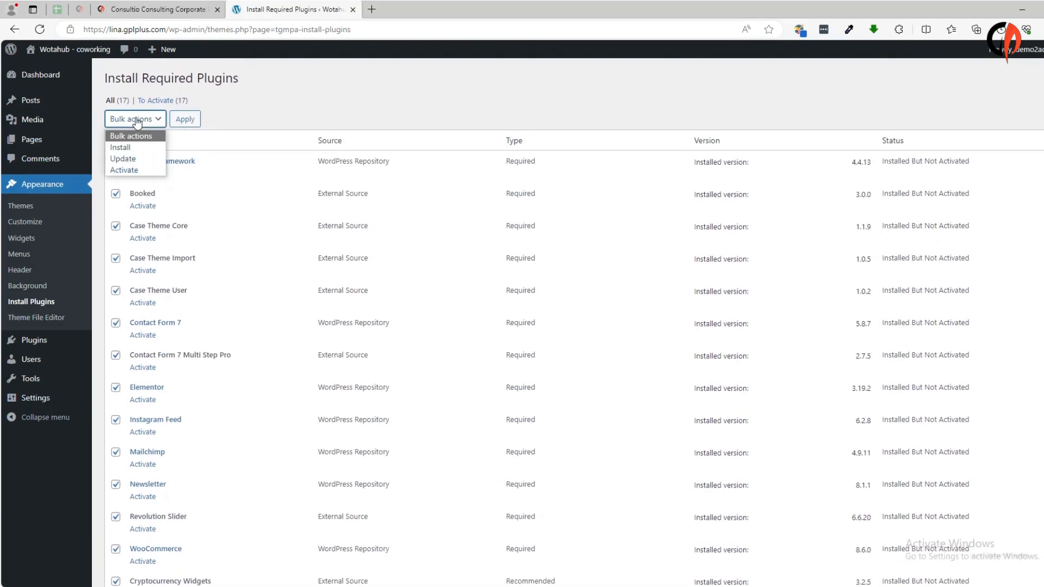
pyautogui.click(127, 169)
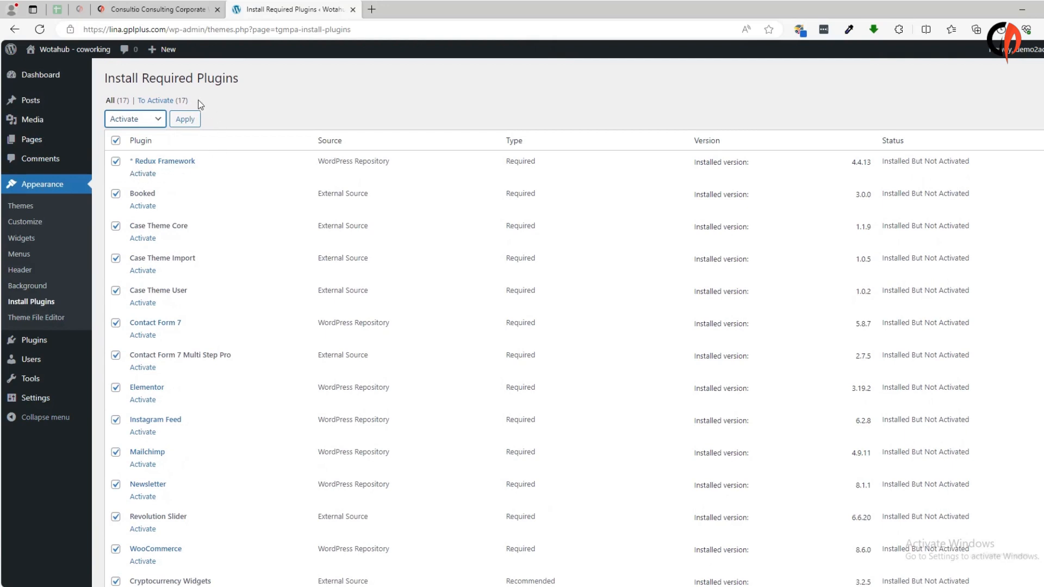
pyautogui.click(184, 119)
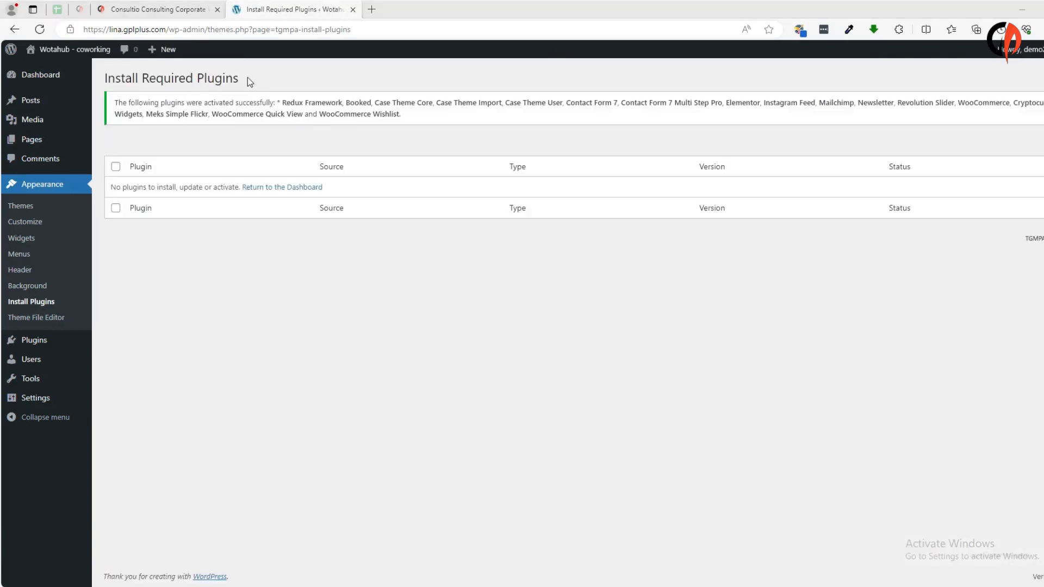
# Leave the plugin installer and open the Consultio theme's Import Demo page.
pyautogui.click(40, 75)
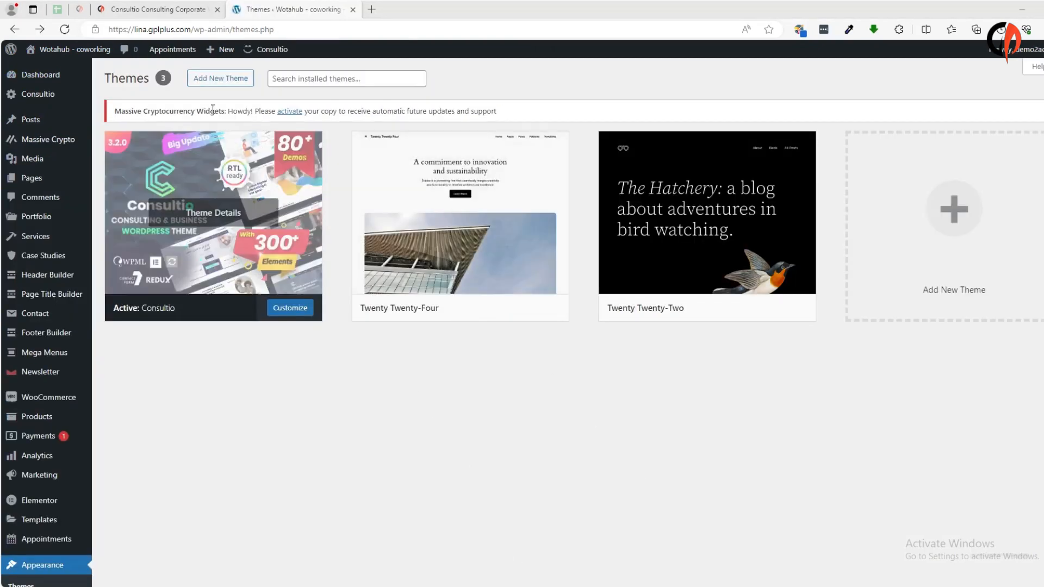
pyautogui.moveTo(46, 79)
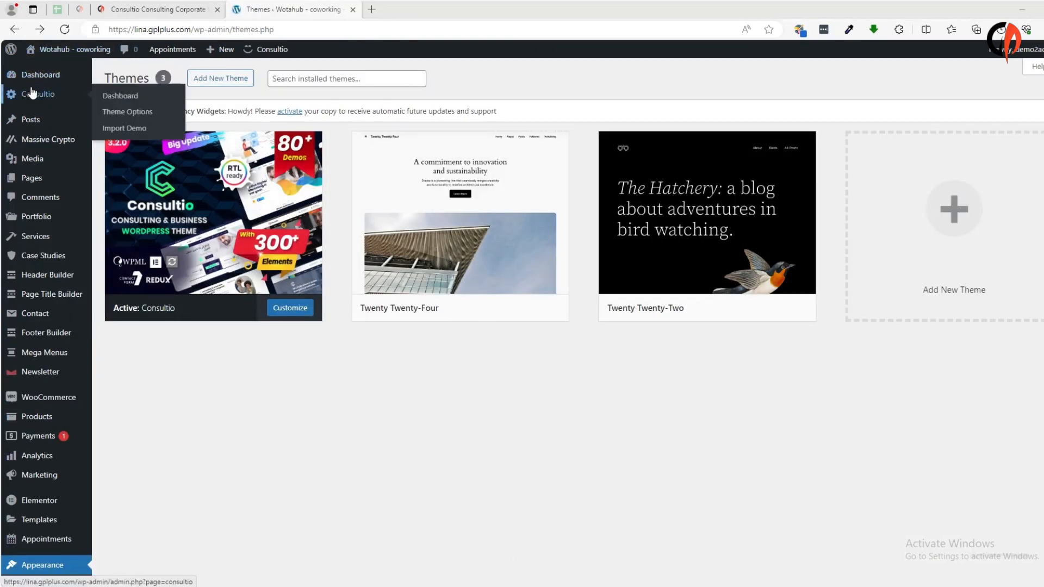
pyautogui.click(130, 130)
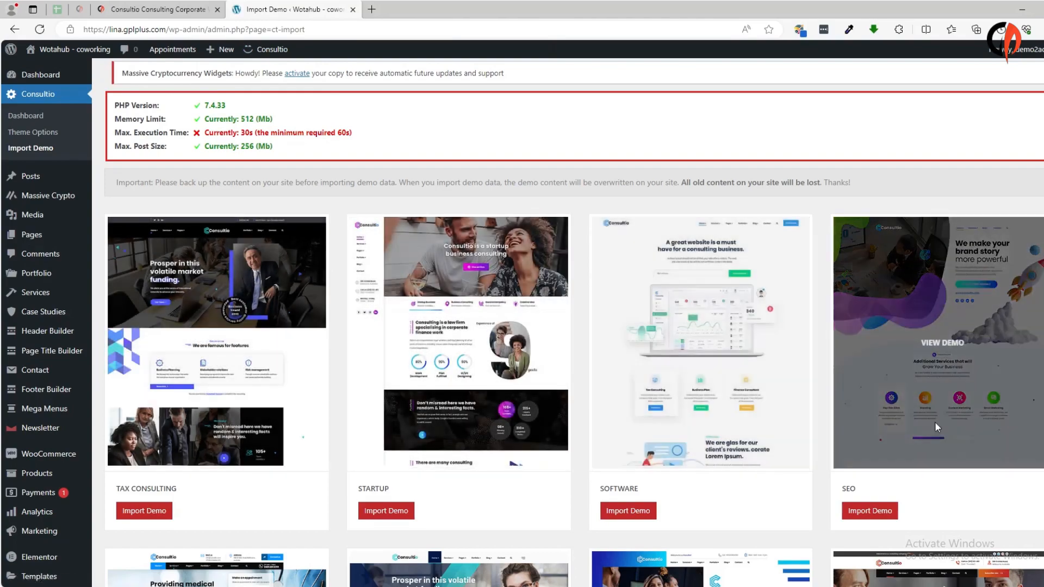
# Look through the whole gallery of importable Consultio demos, from Tax Consulting to Agency, and return to its beginning.
pyautogui.scroll(-6, 924, 419)
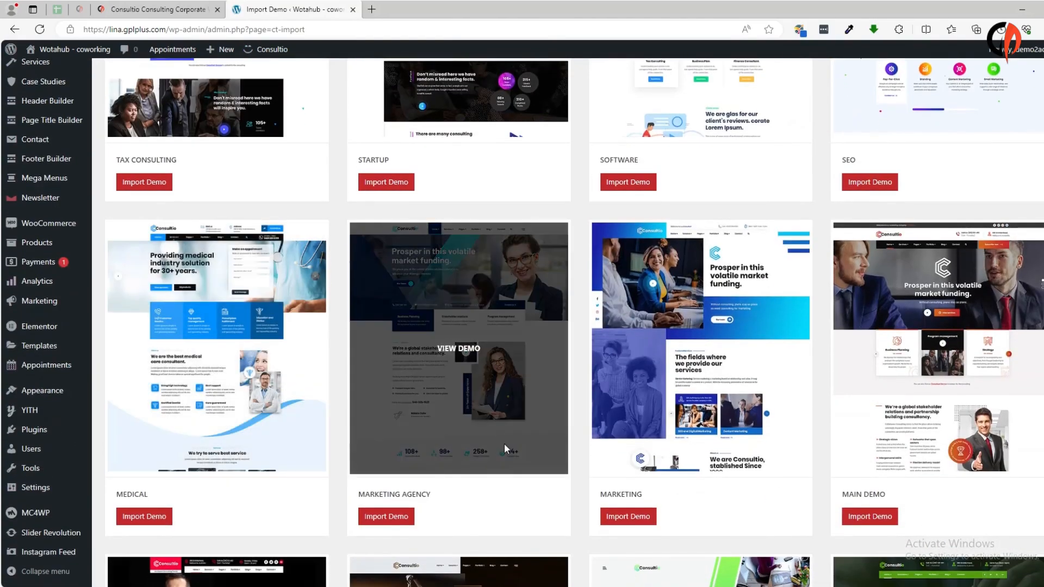
pyautogui.scroll(-2, 811, 466)
pyautogui.scroll(-5, 812, 467)
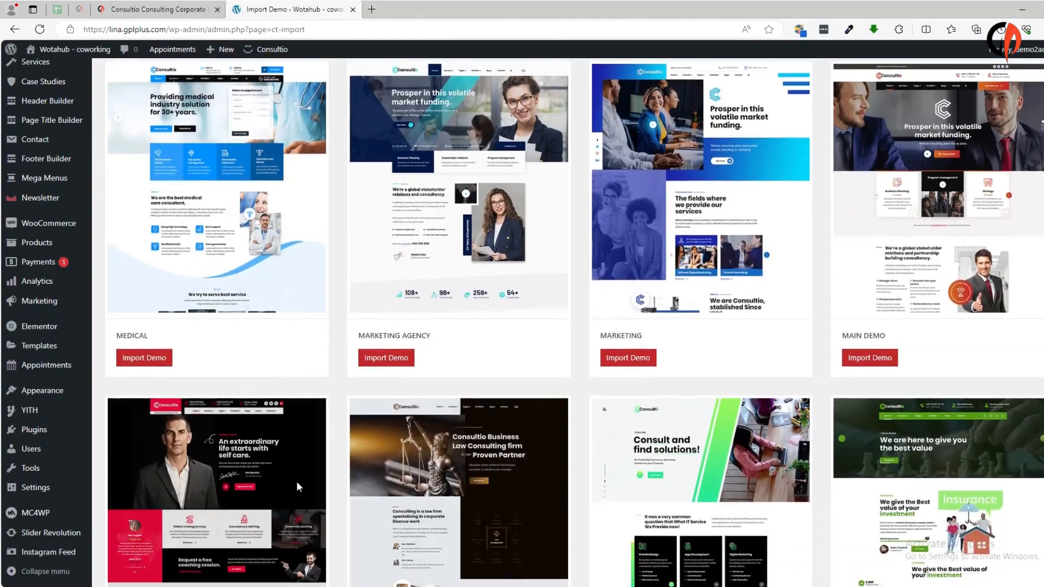
pyautogui.scroll(-7, 872, 442)
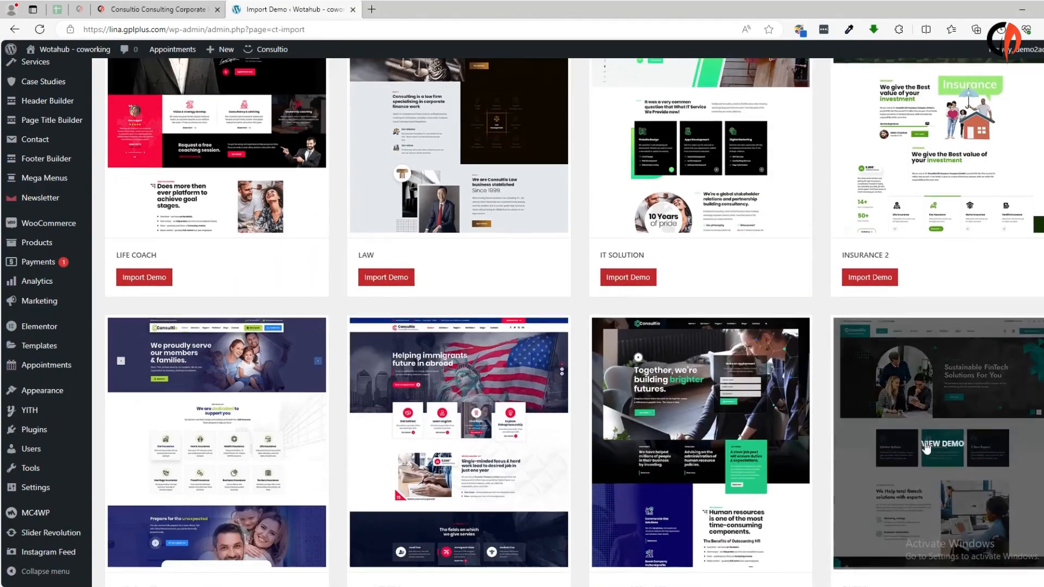
pyautogui.scroll(-7, 722, 426)
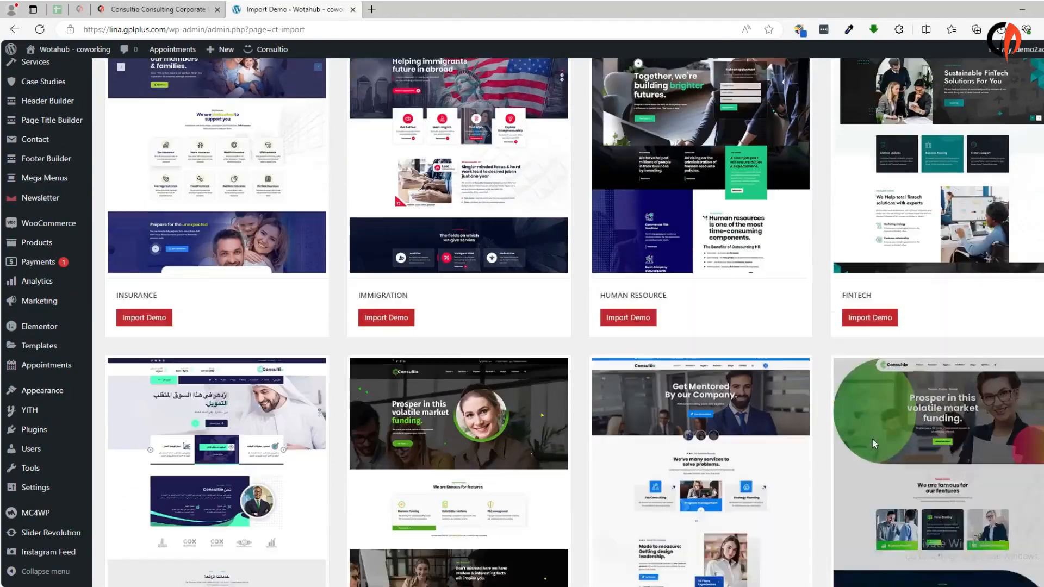
pyautogui.scroll(-7, 370, 462)
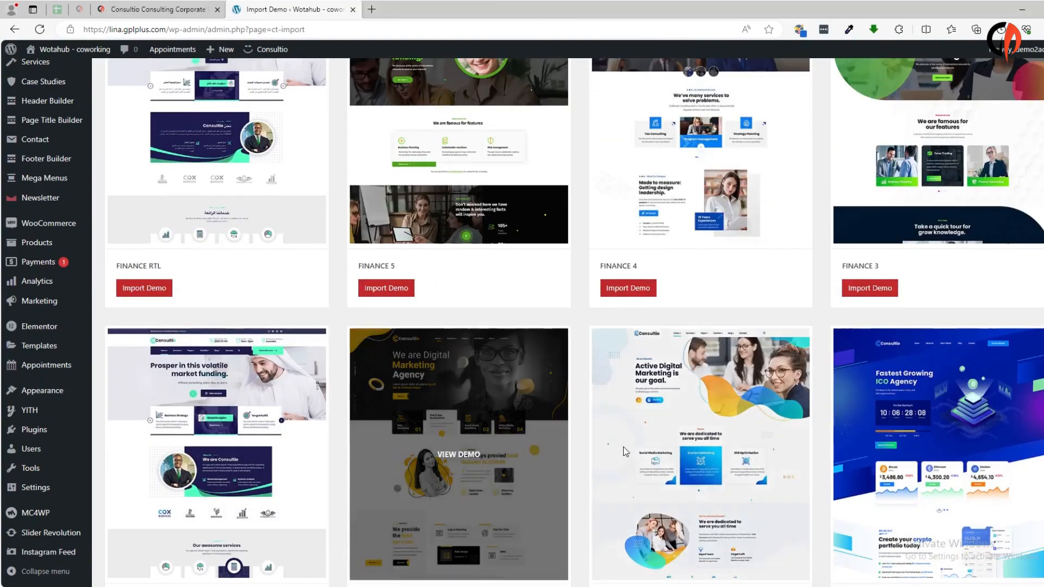
pyautogui.scroll(-7, 446, 431)
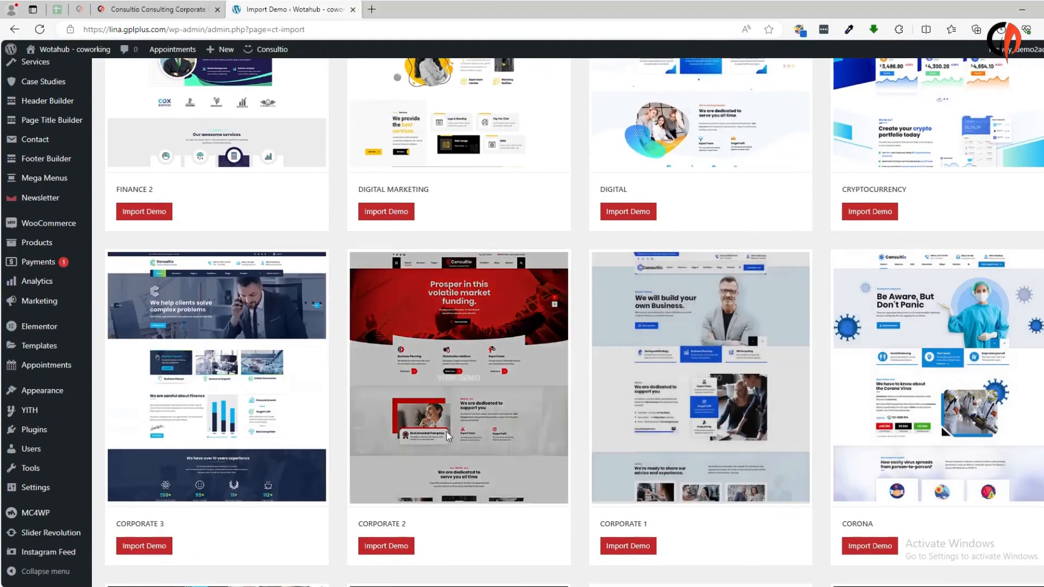
pyautogui.scroll(-8, 562, 496)
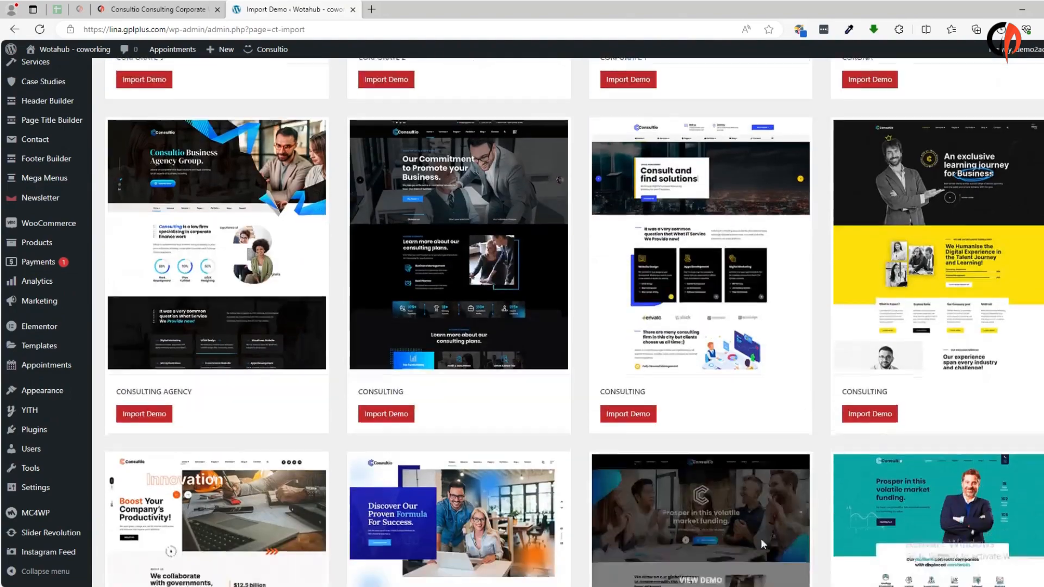
pyautogui.scroll(-4, 444, 433)
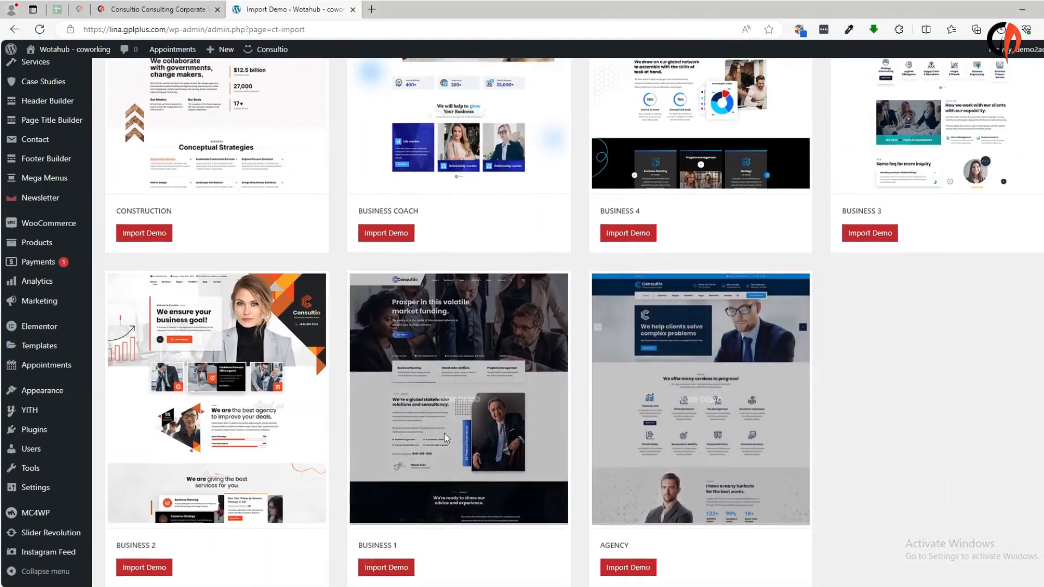
pyautogui.scroll(18, 786, 439)
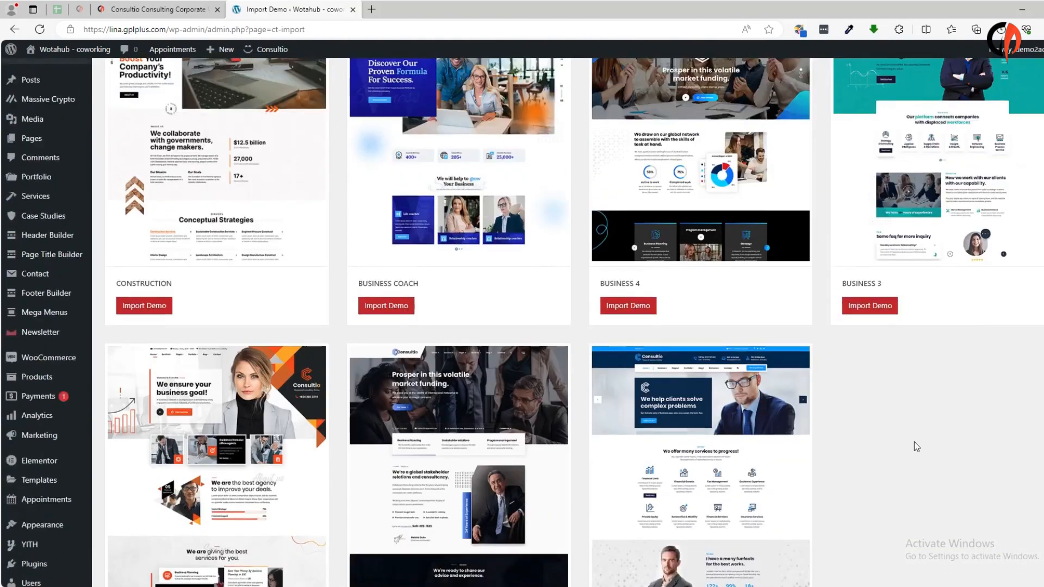
pyautogui.scroll(15, 341, 388)
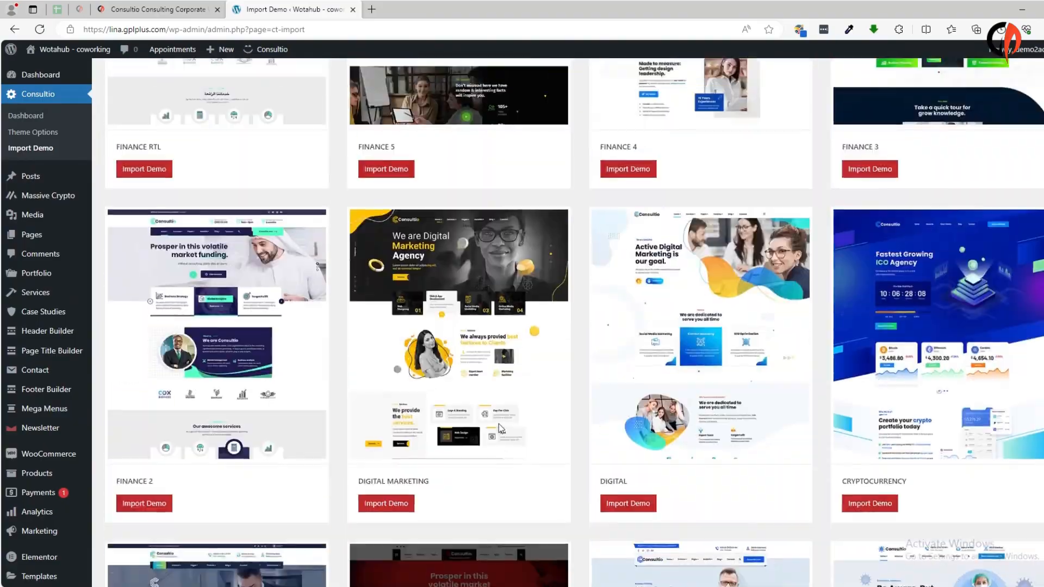
pyautogui.scroll(10, 432, 422)
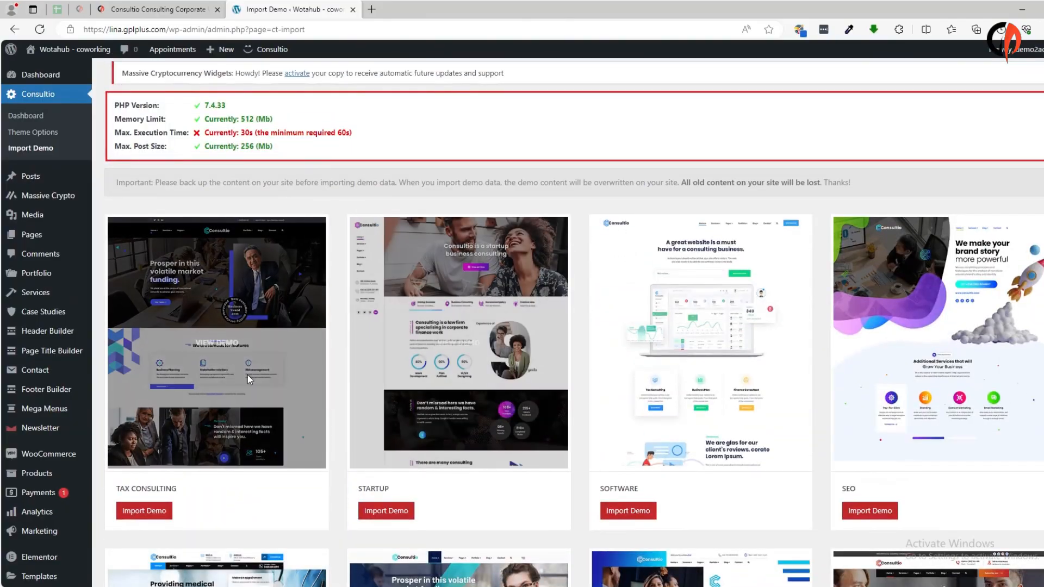
# Import the Tax Consulting demo and confirm the installation of its demo data.
pyautogui.click(153, 512)
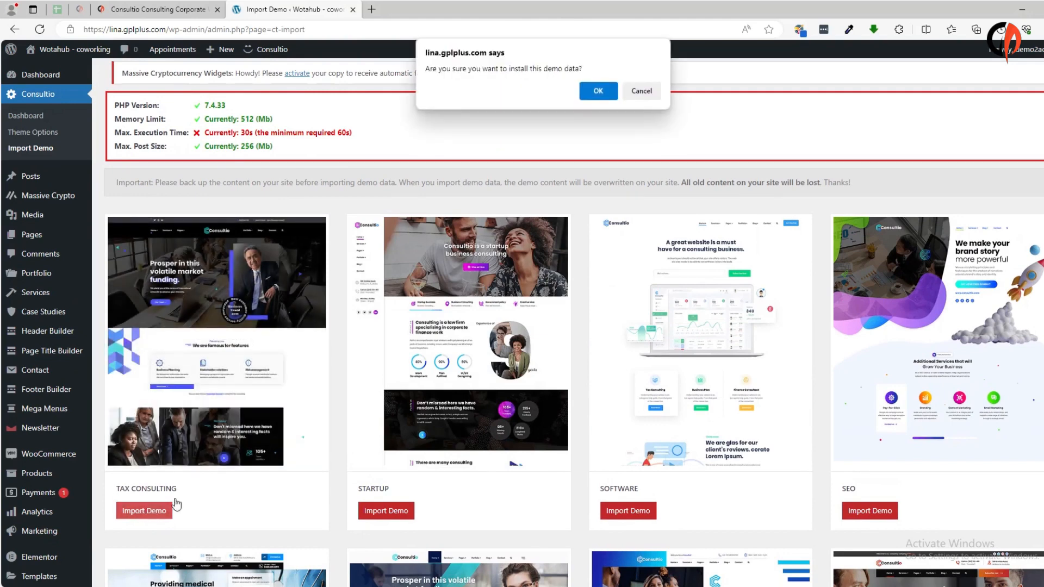
pyautogui.click(598, 91)
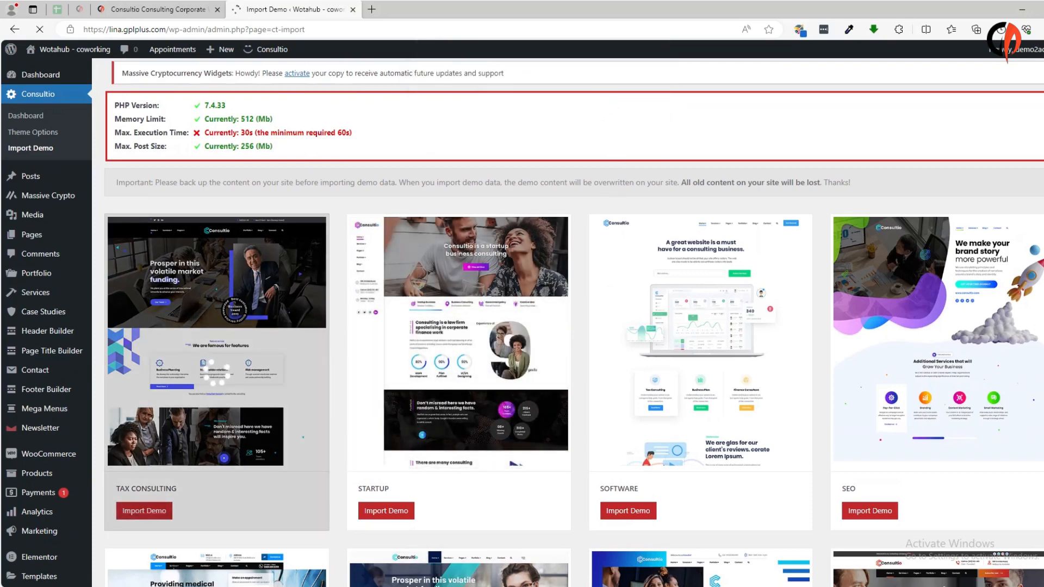
# Open the live site in a new tab and examine the imported homepage down to its footer and back, dismissing the newsletter popup.
pyautogui.moveTo(70, 56)
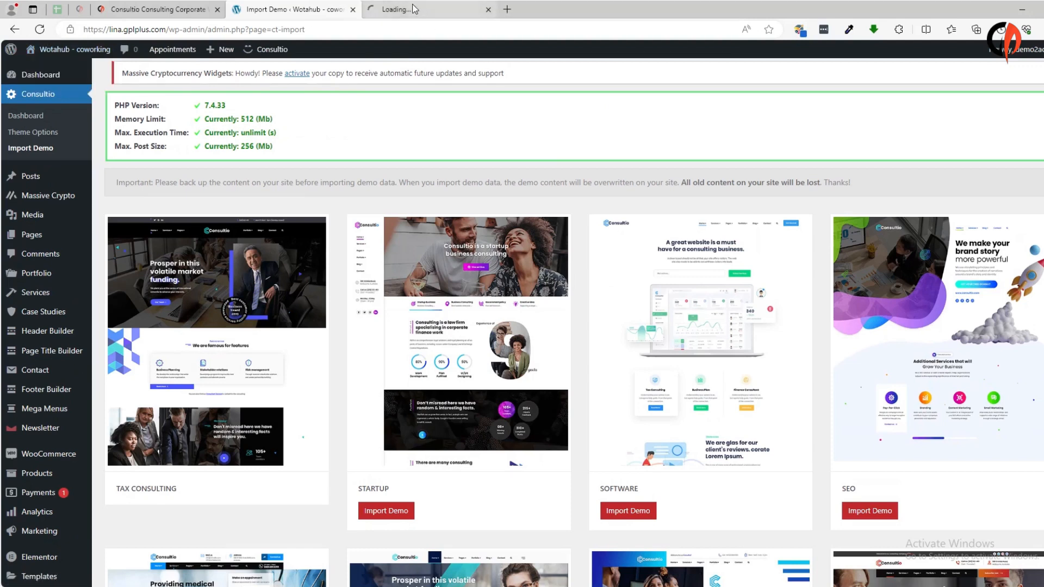
pyautogui.click(447, 13)
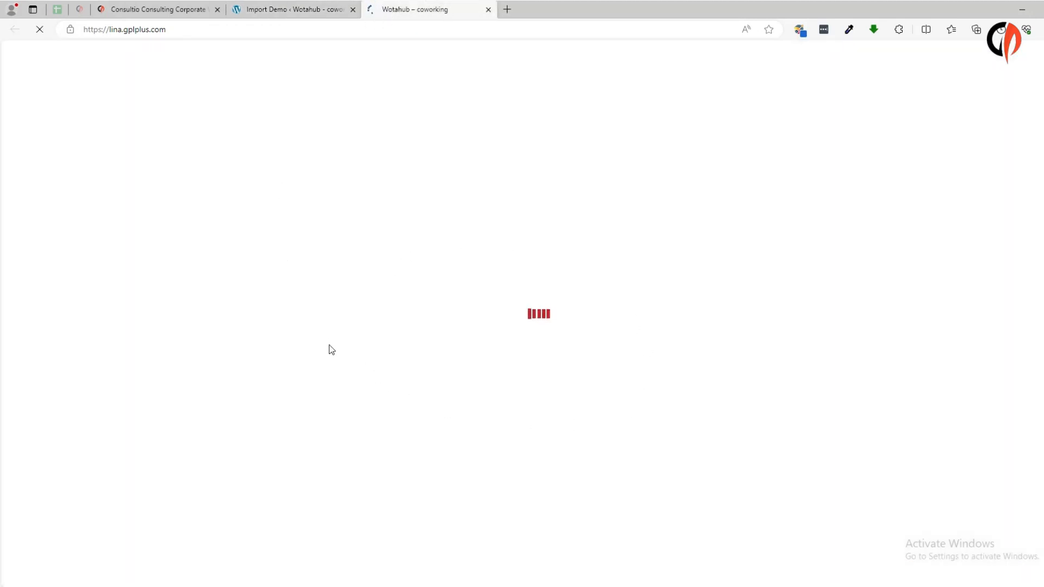
pyautogui.scroll(-8, 615, 347)
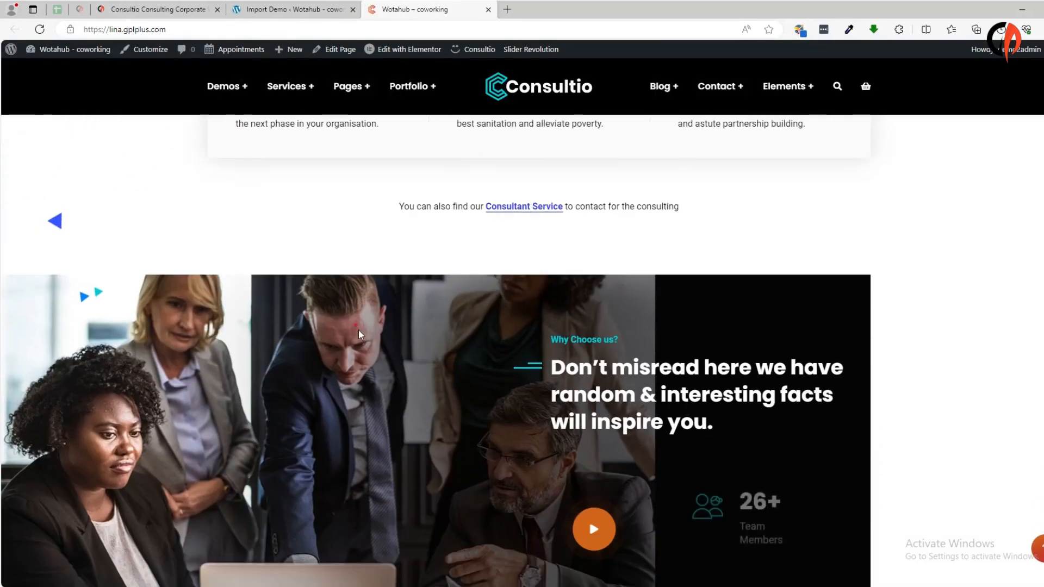
pyautogui.scroll(-13, 358, 330)
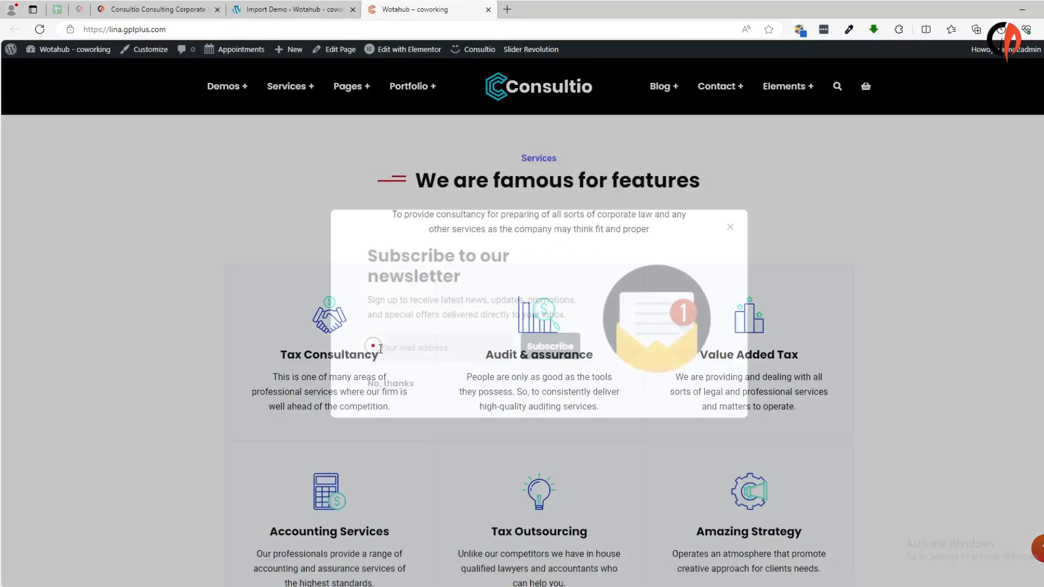
pyautogui.scroll(-6, 821, 364)
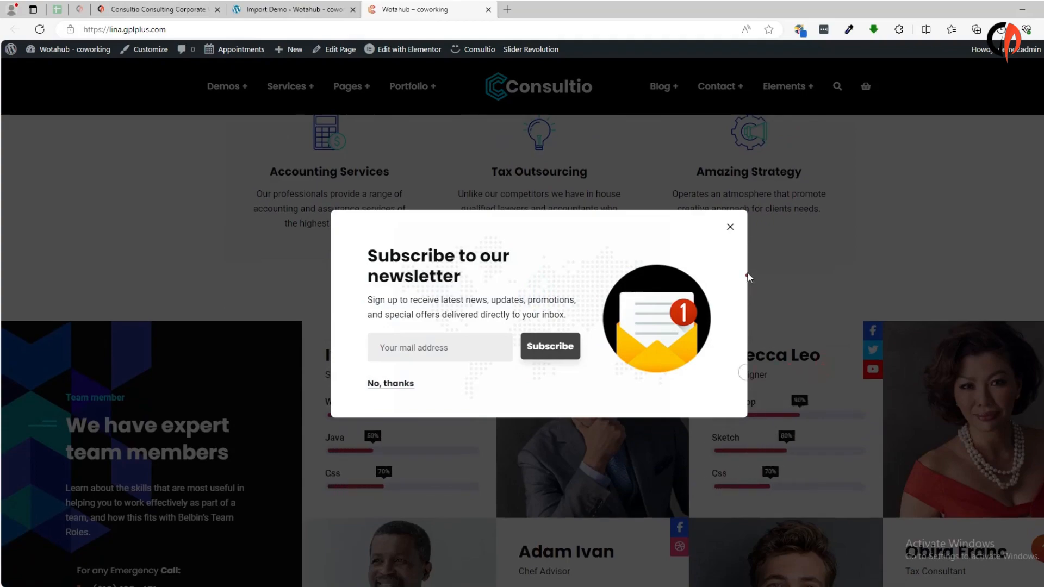
pyautogui.click(728, 226)
pyautogui.scroll(-18, 821, 489)
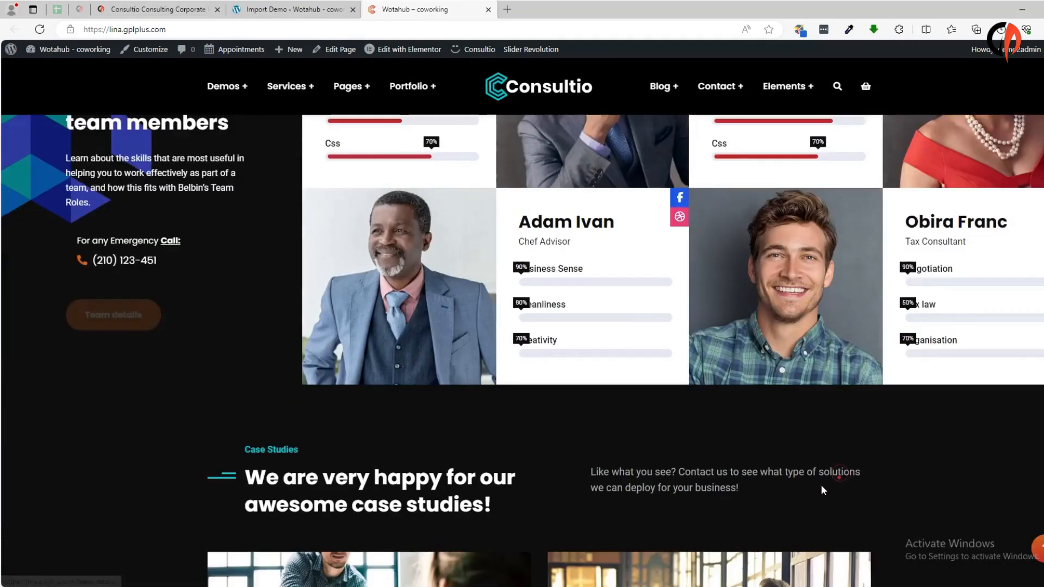
pyautogui.scroll(-13, 837, 463)
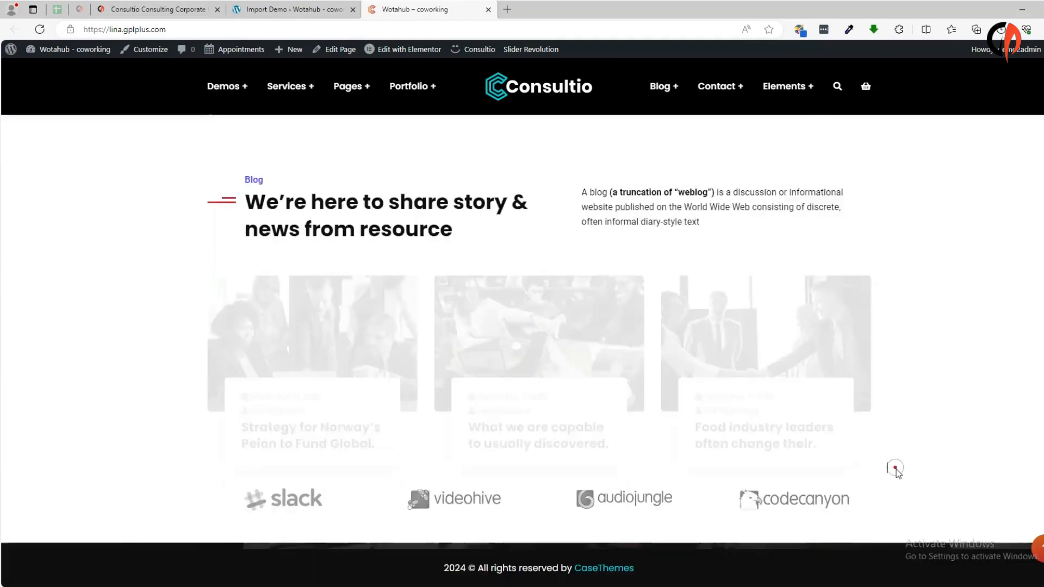
pyautogui.scroll(12, 605, 504)
pyautogui.scroll(20, 446, 464)
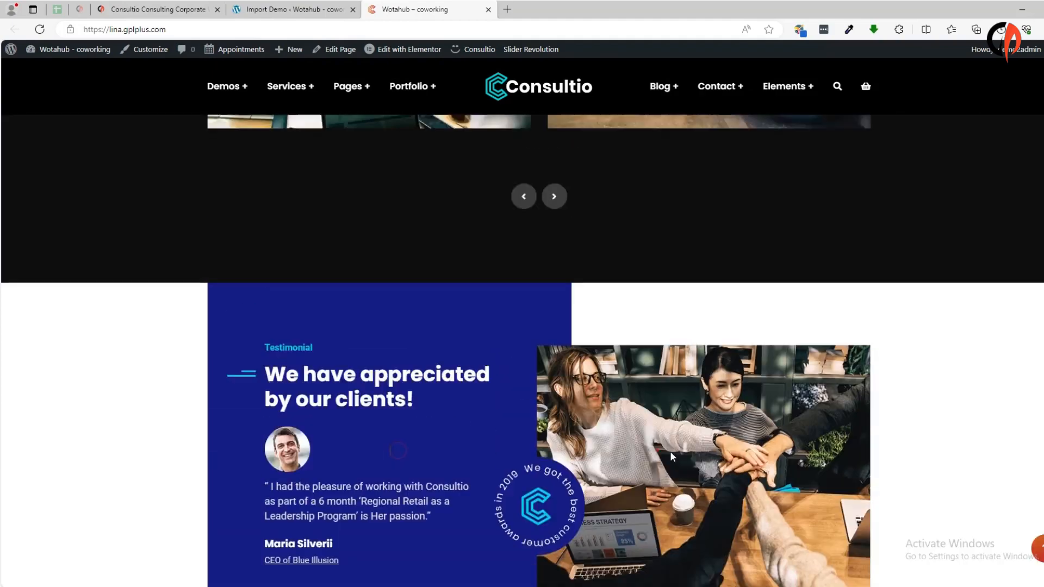
pyautogui.scroll(20, 353, 348)
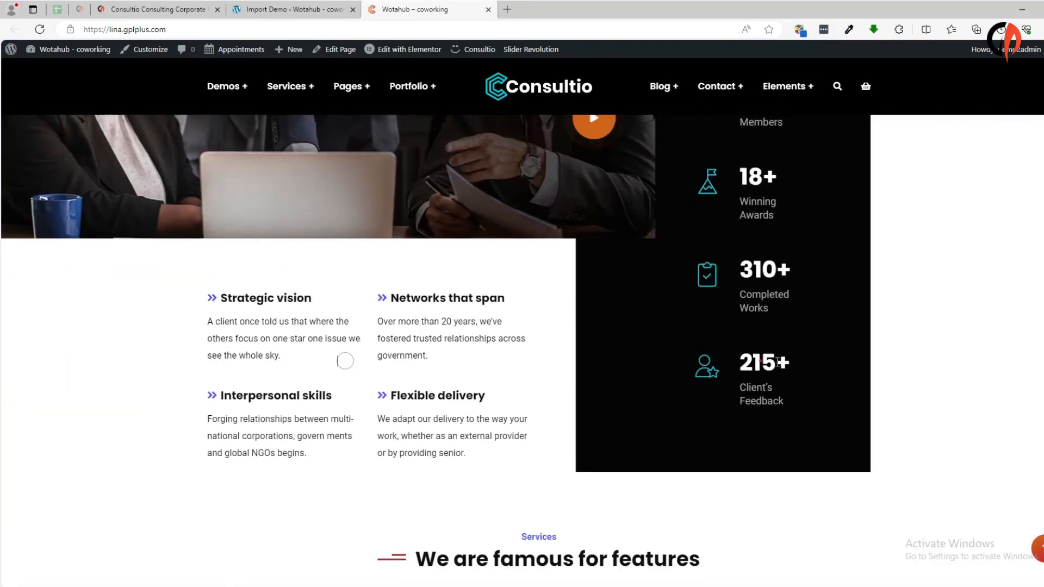
pyautogui.scroll(-9, 761, 354)
pyautogui.scroll(20, 354, 331)
pyautogui.scroll(2, 380, 332)
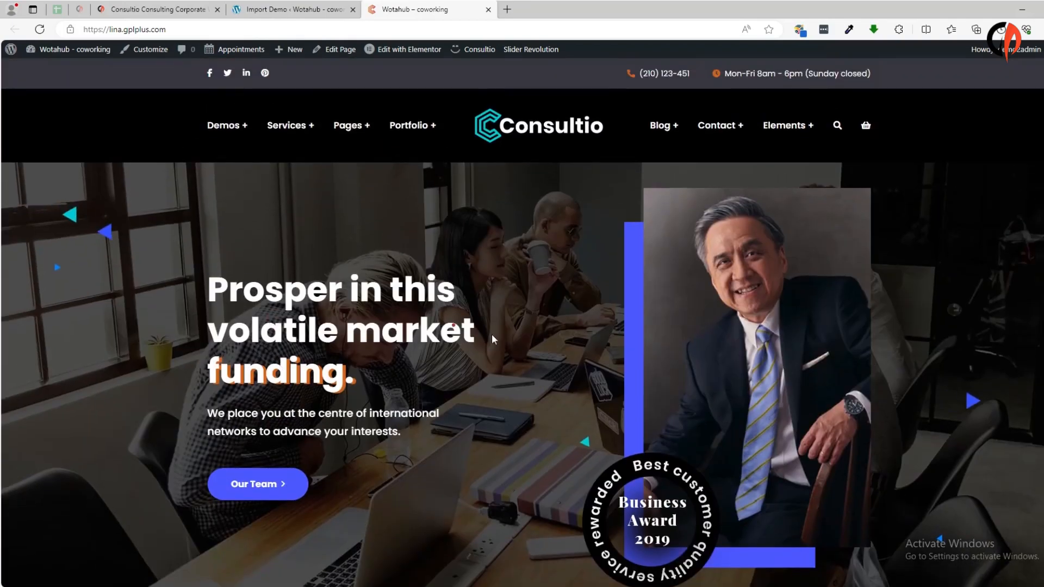